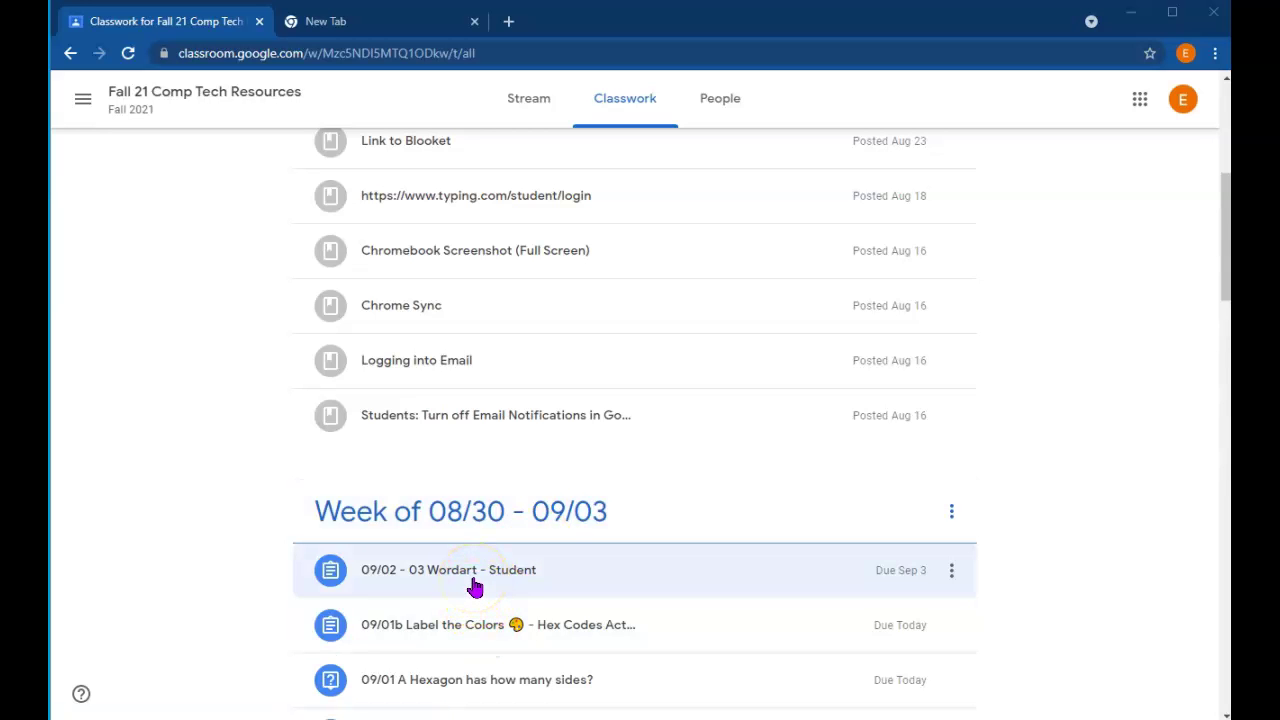
- Open the 09/02 - 03 Wordart - Student assignment page and dismiss the files tip
click(475, 588)
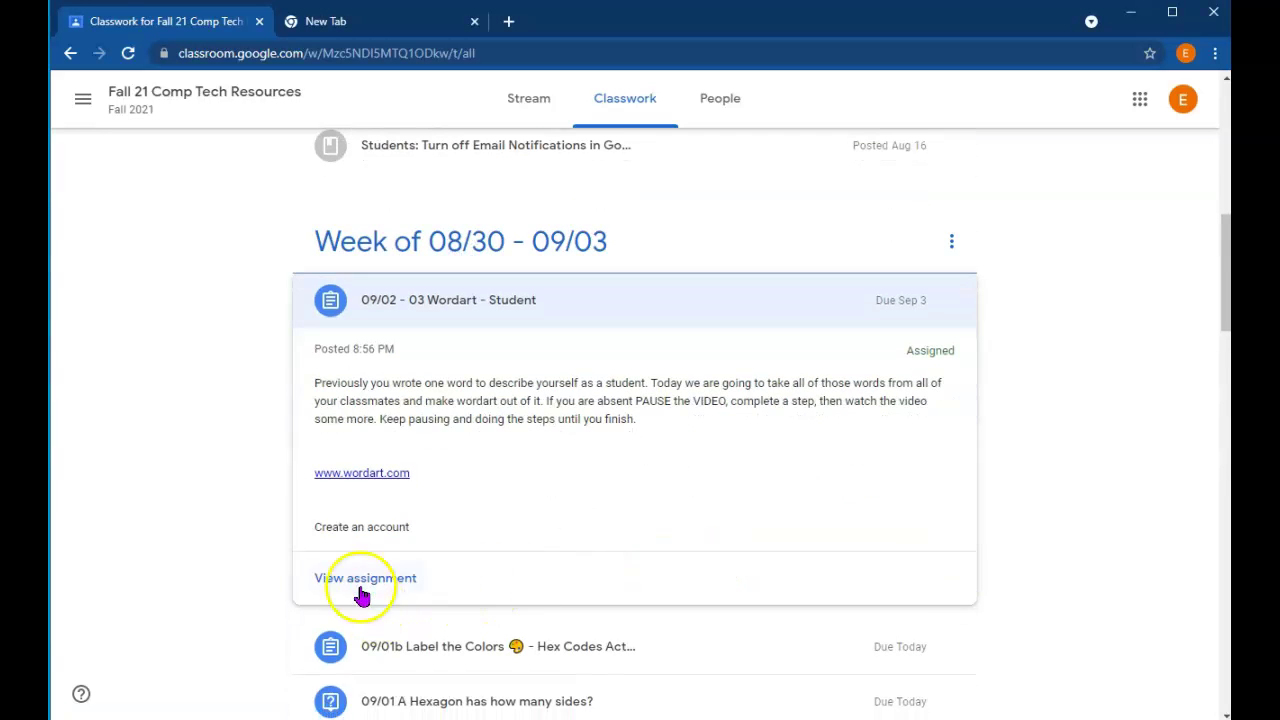
click(362, 590)
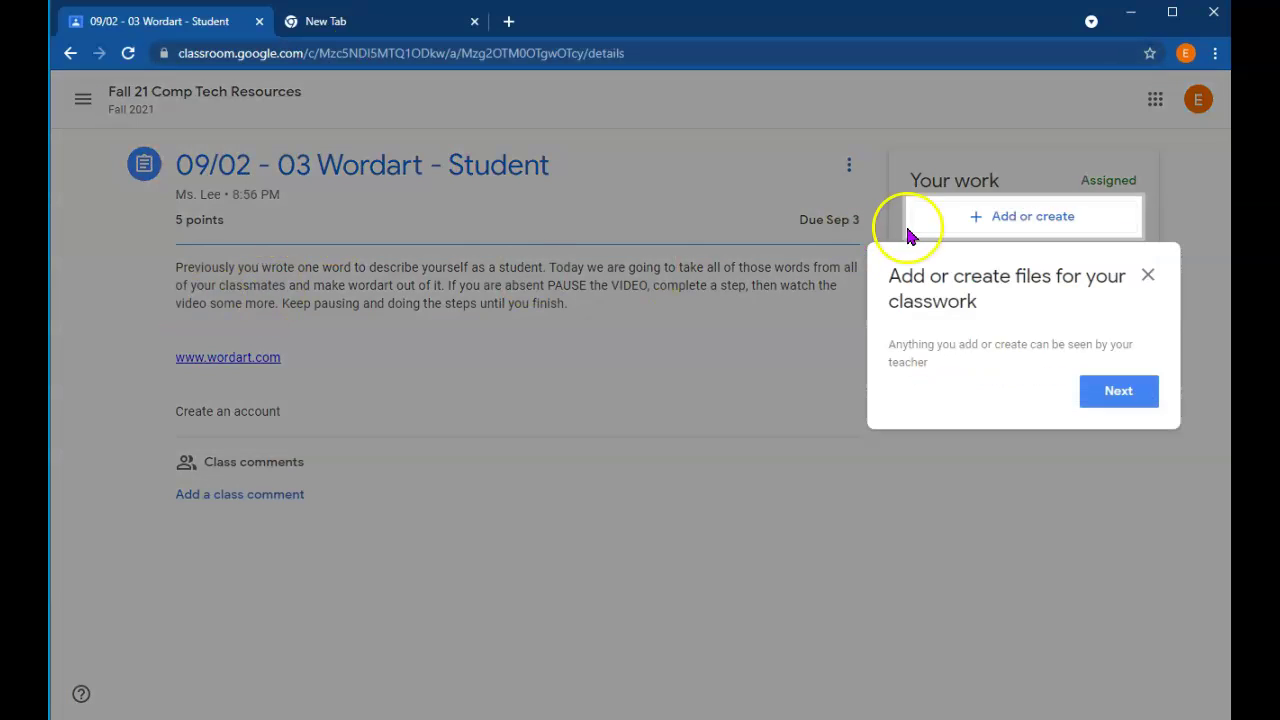
click(1147, 275)
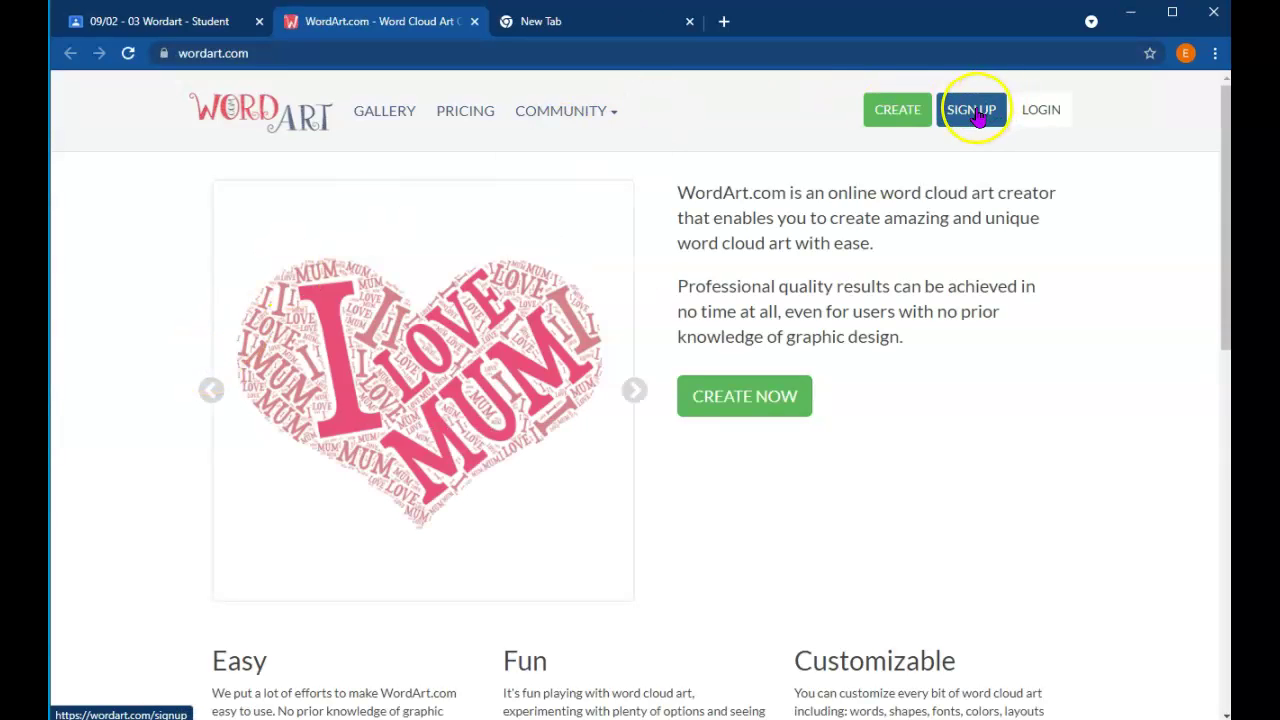
- Sign up for WordArt.com with the school Google account, accept the terms, and start Word Art 1
click(975, 112)
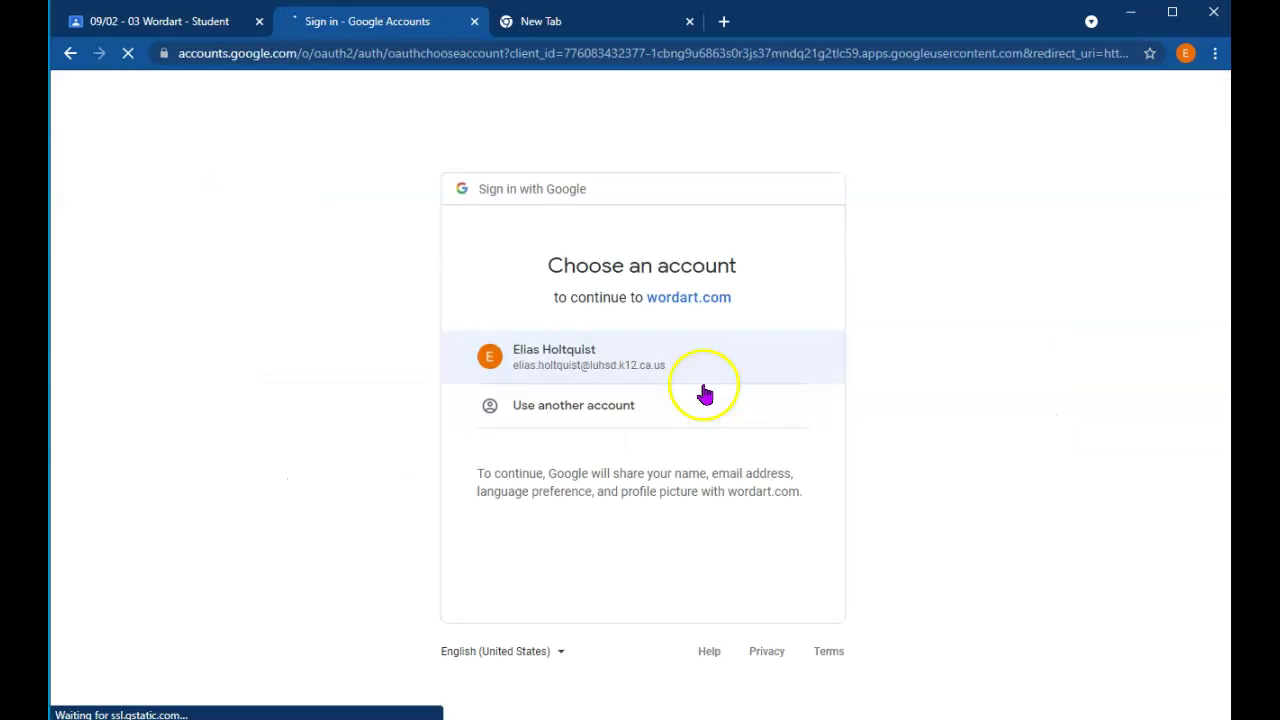
click(690, 364)
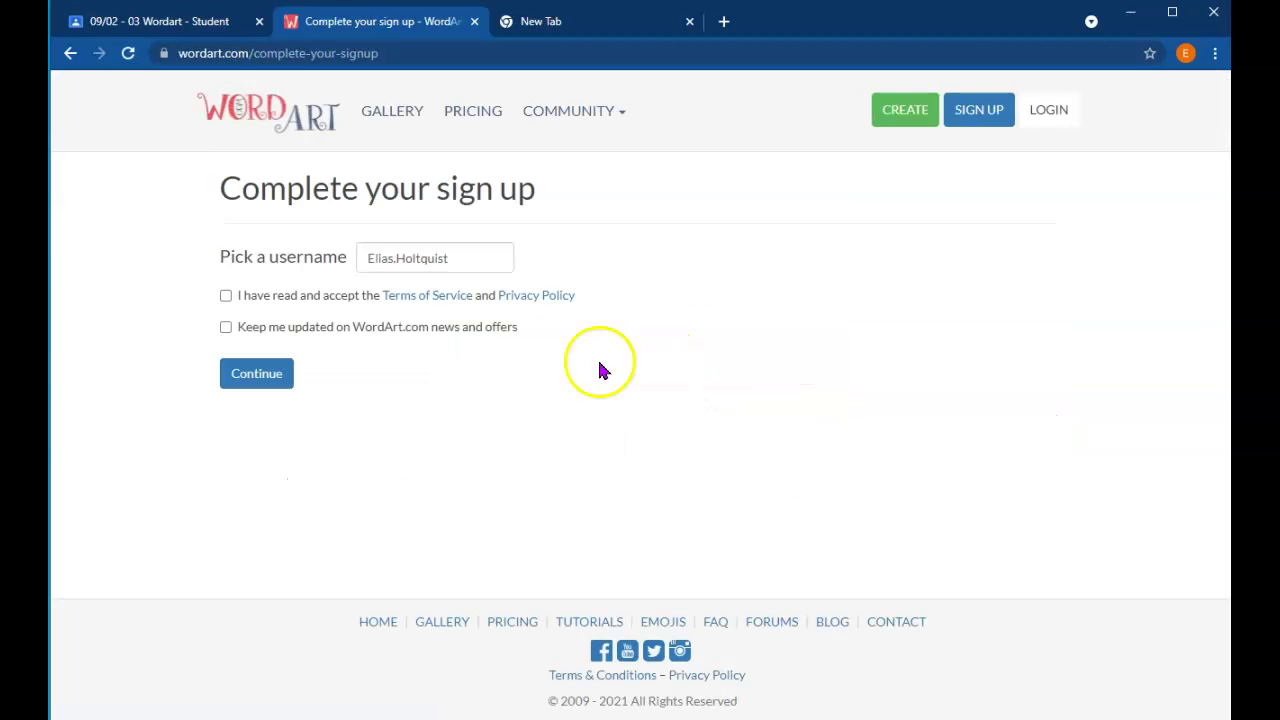
click(227, 298)
click(281, 367)
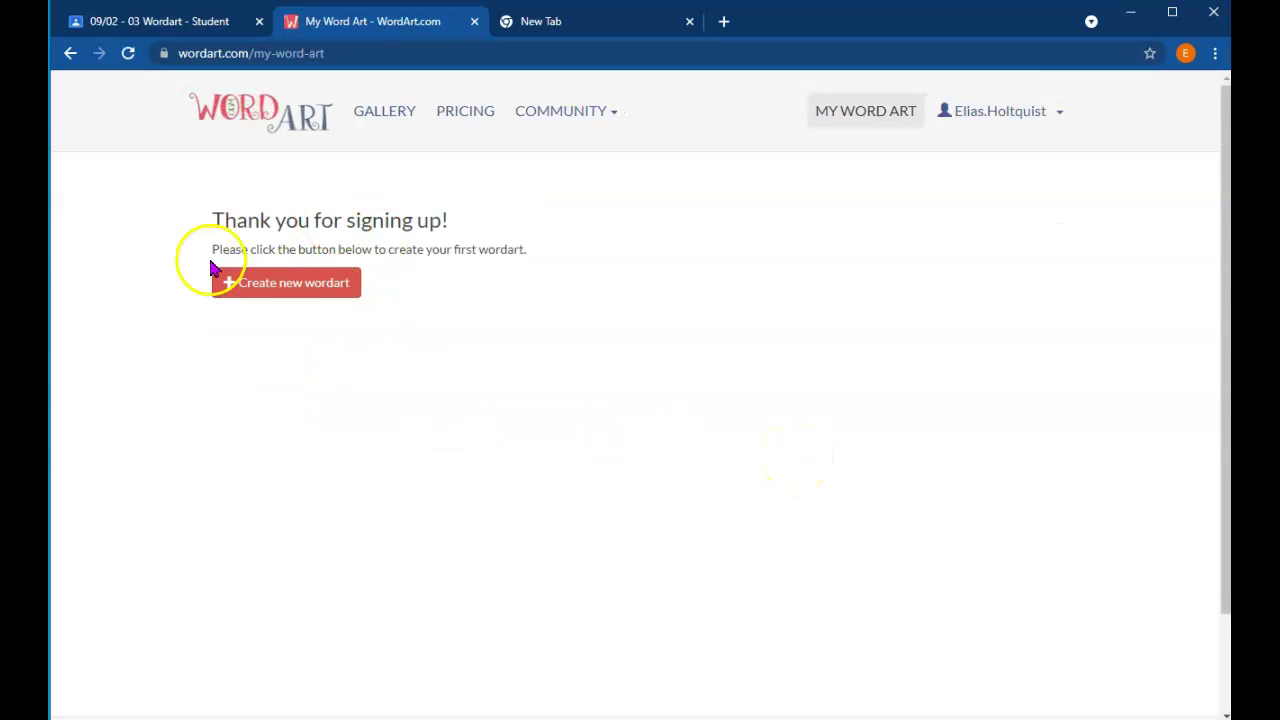
click(278, 303)
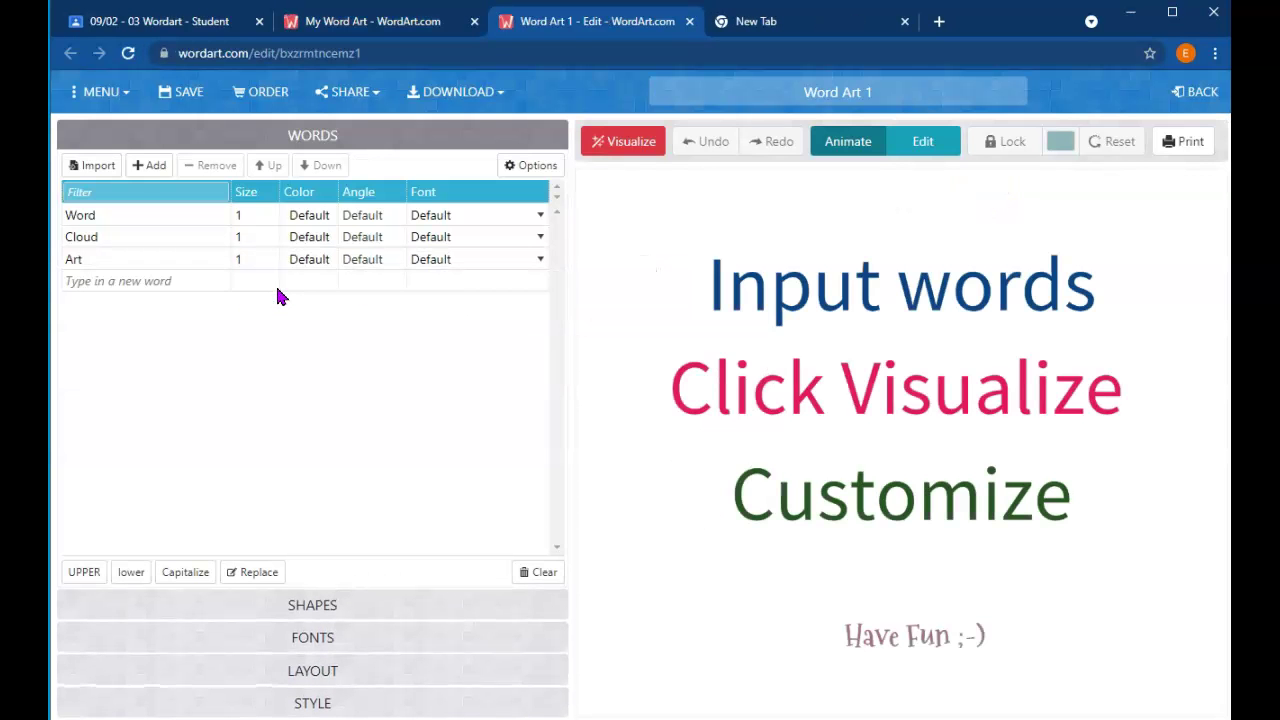
- Open the Describe yourself doc and close the view-history notice and activity dashboard
click(163, 26)
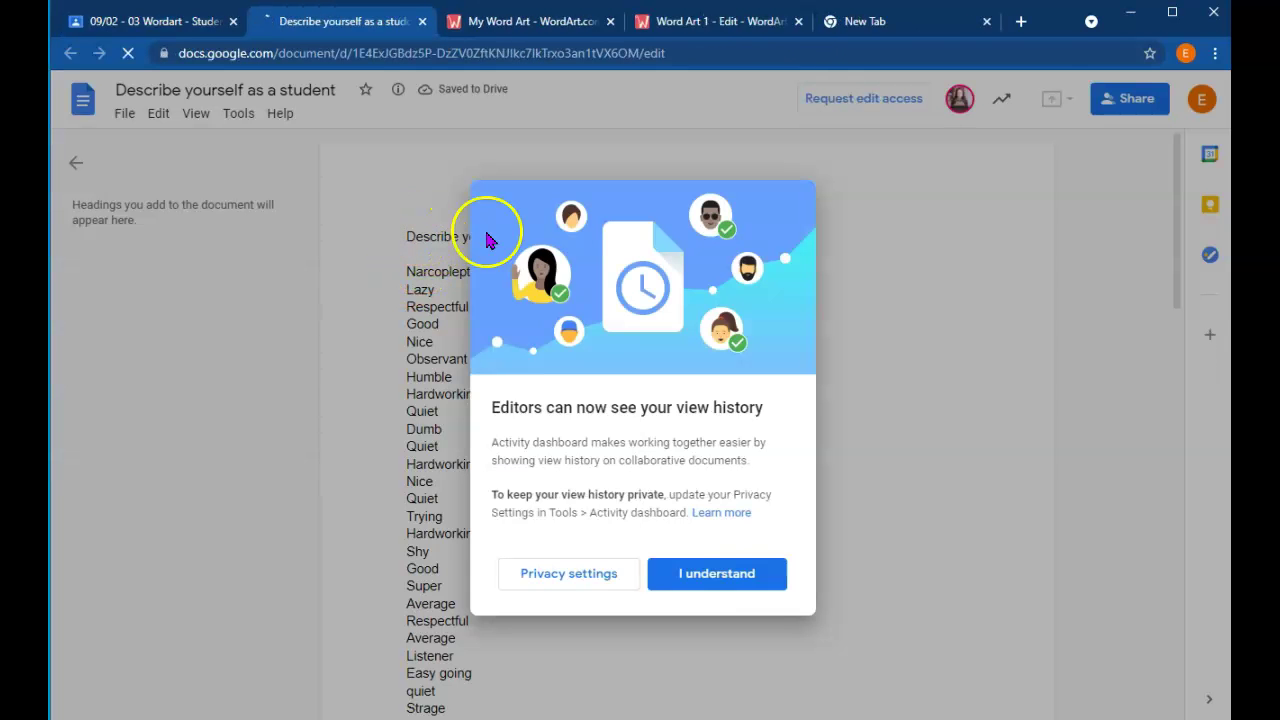
click(612, 577)
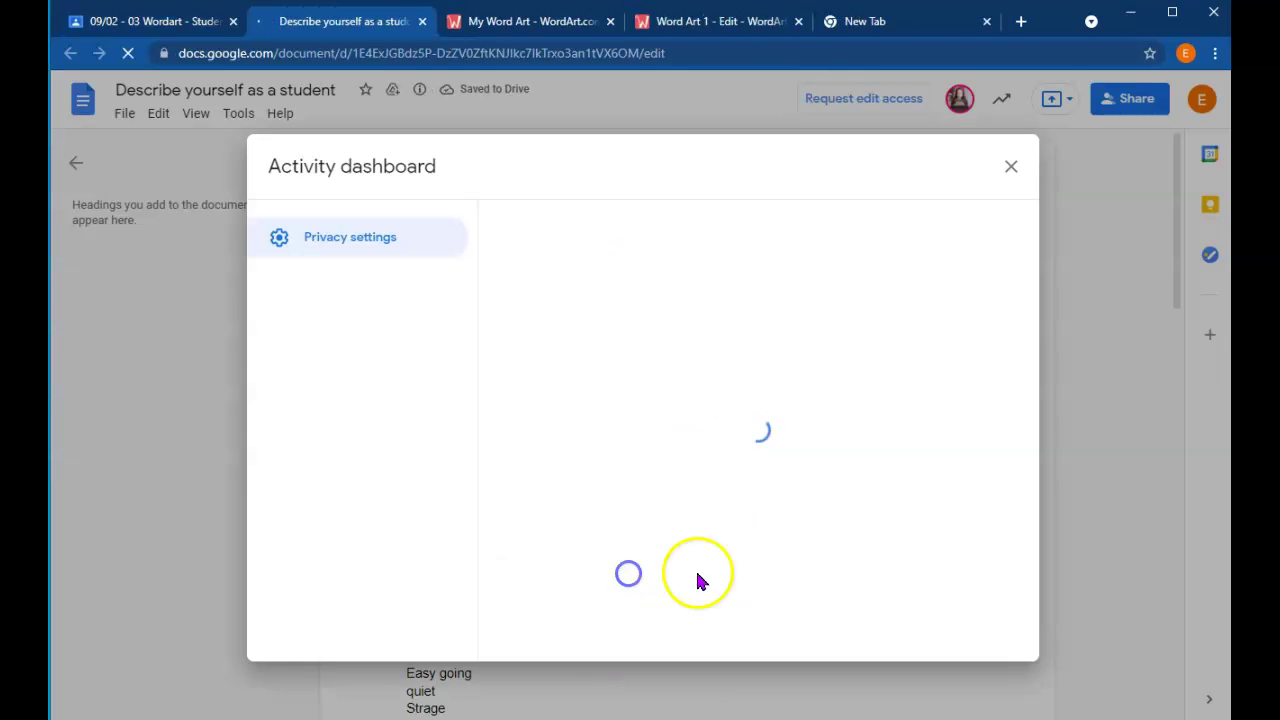
click(1010, 165)
- Select the entire list of describing words, copy it, and go back to Word Art 1
drag(407, 272, 534, 554)
scroll(534, 531, down, 15)
click(537, 556)
scroll(537, 556, down, 2)
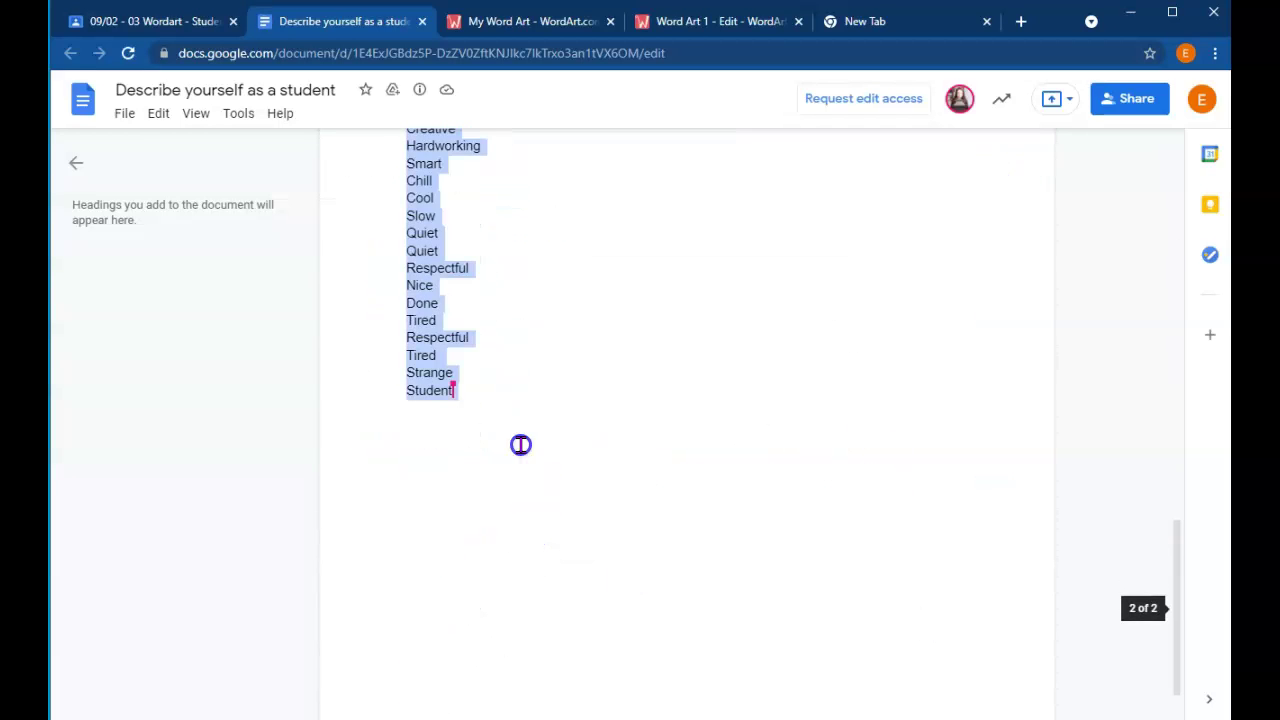
right_click(427, 360)
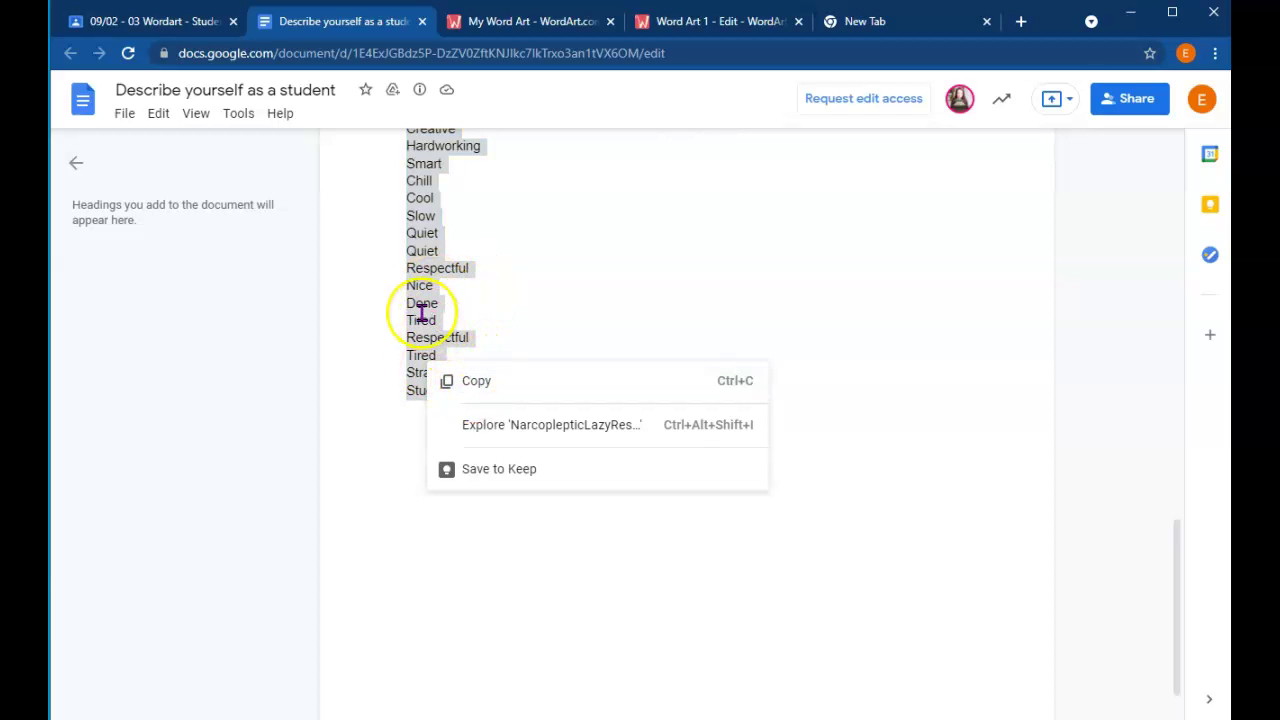
click(451, 380)
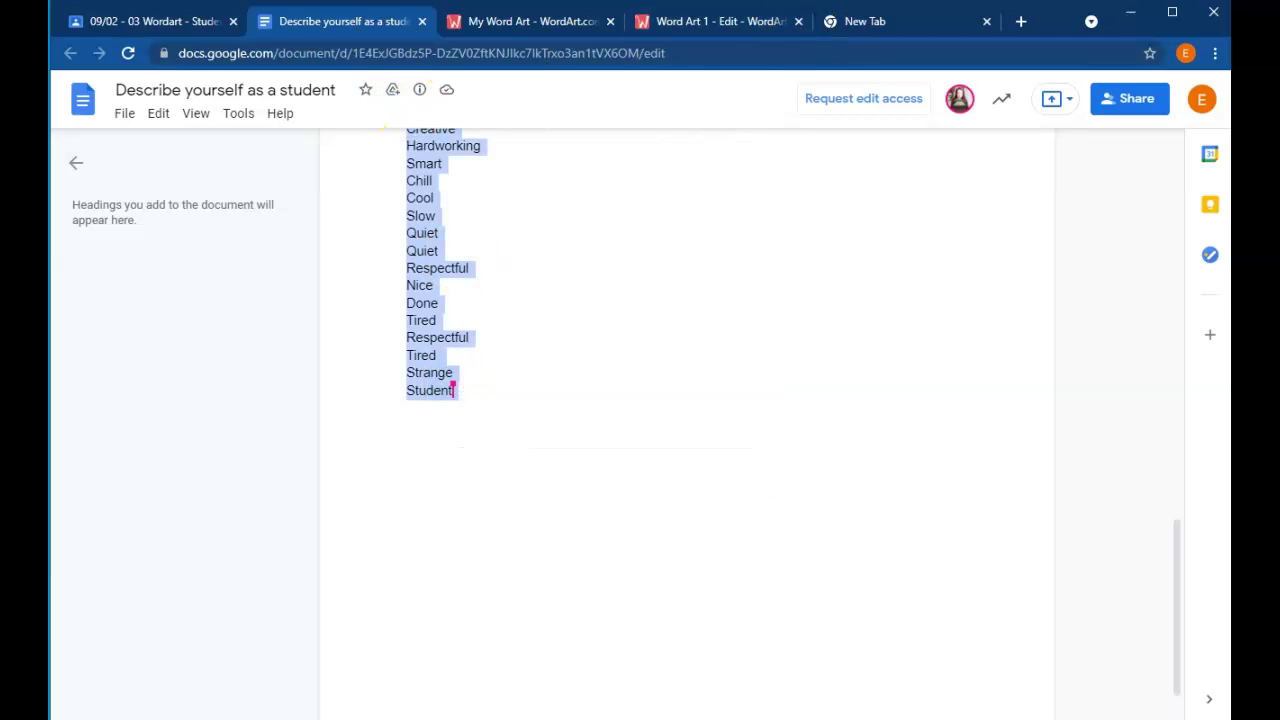
click(730, 28)
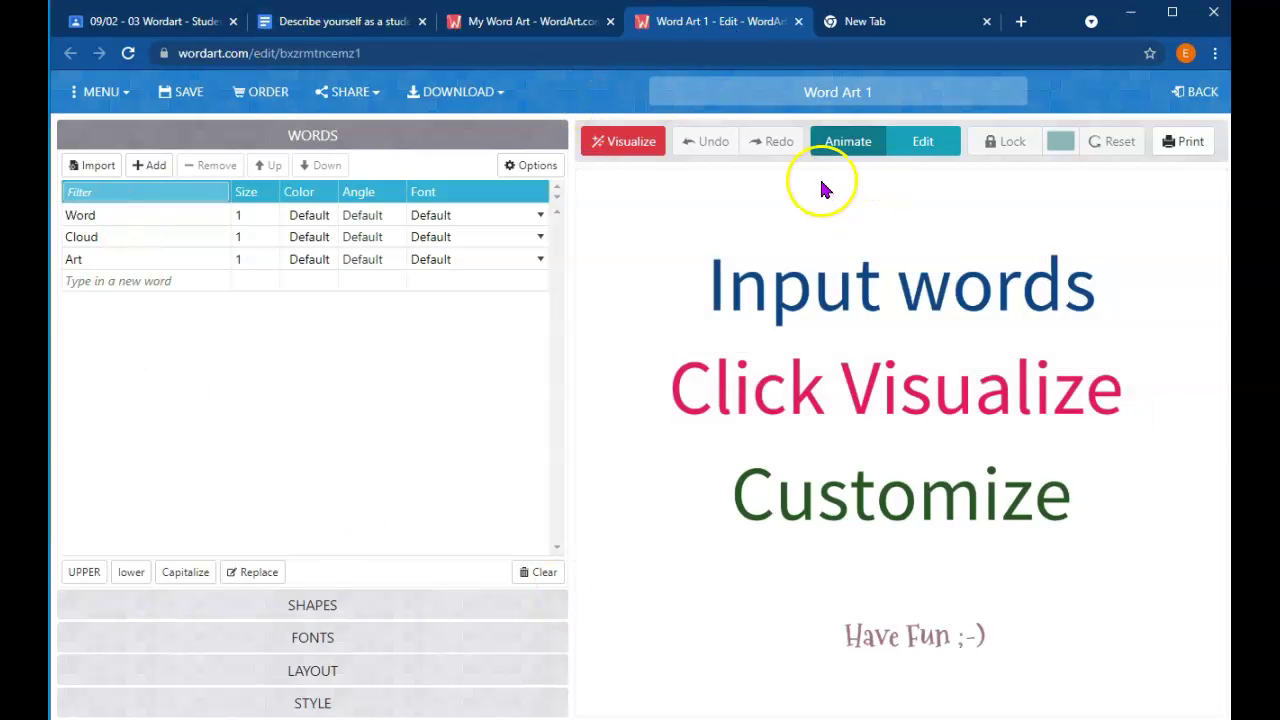
- Paste the copied words into the Import box, drop the trailing blank line, and import them
click(80, 168)
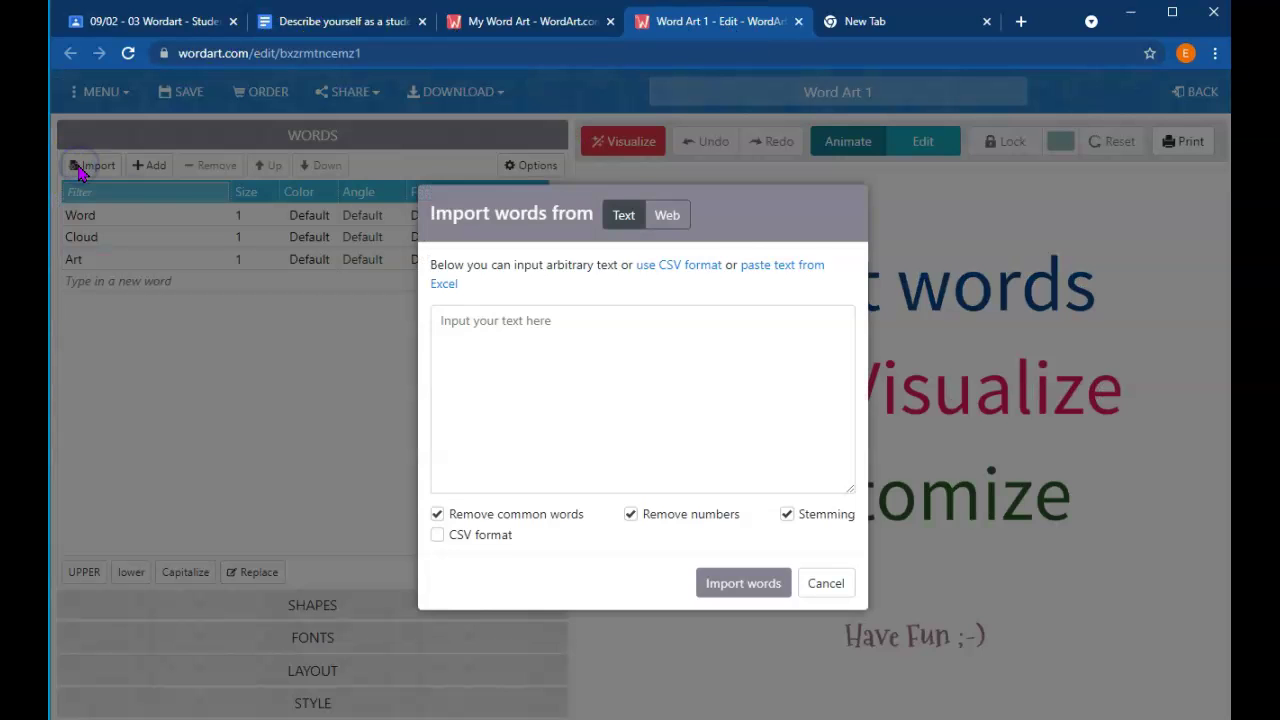
click(462, 320)
key(ctrl+v)
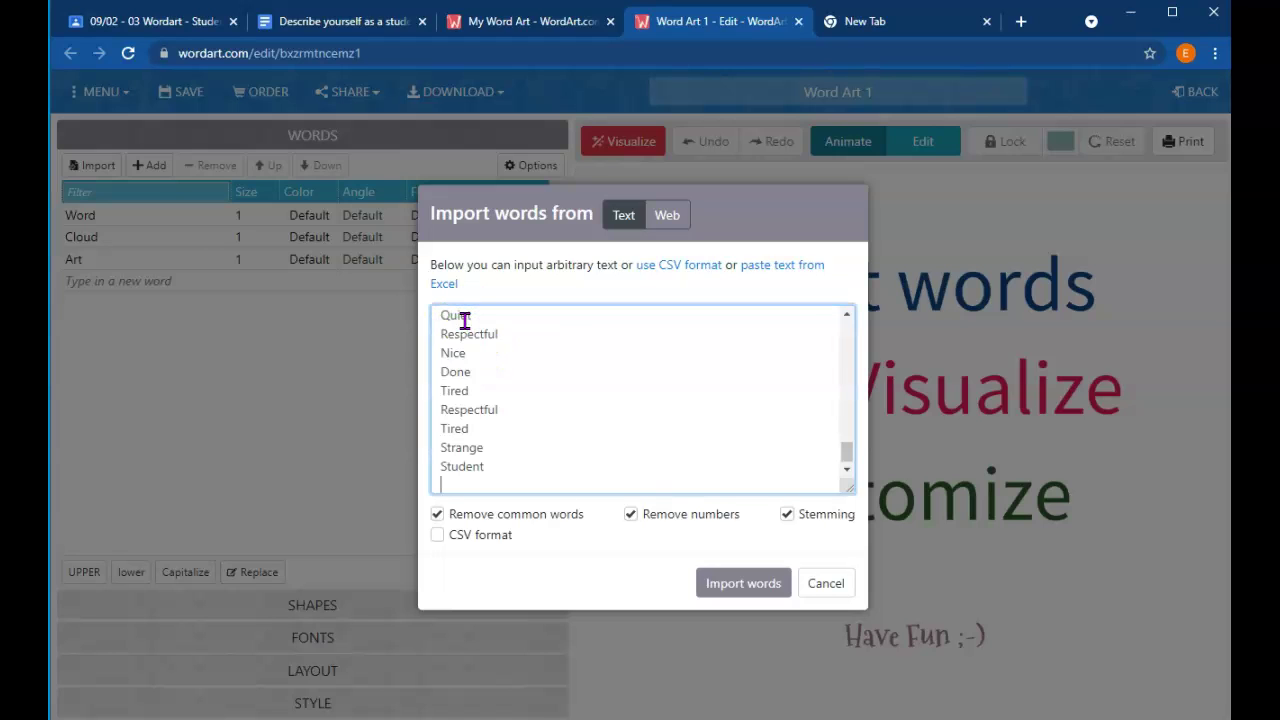
key(BackSpace)
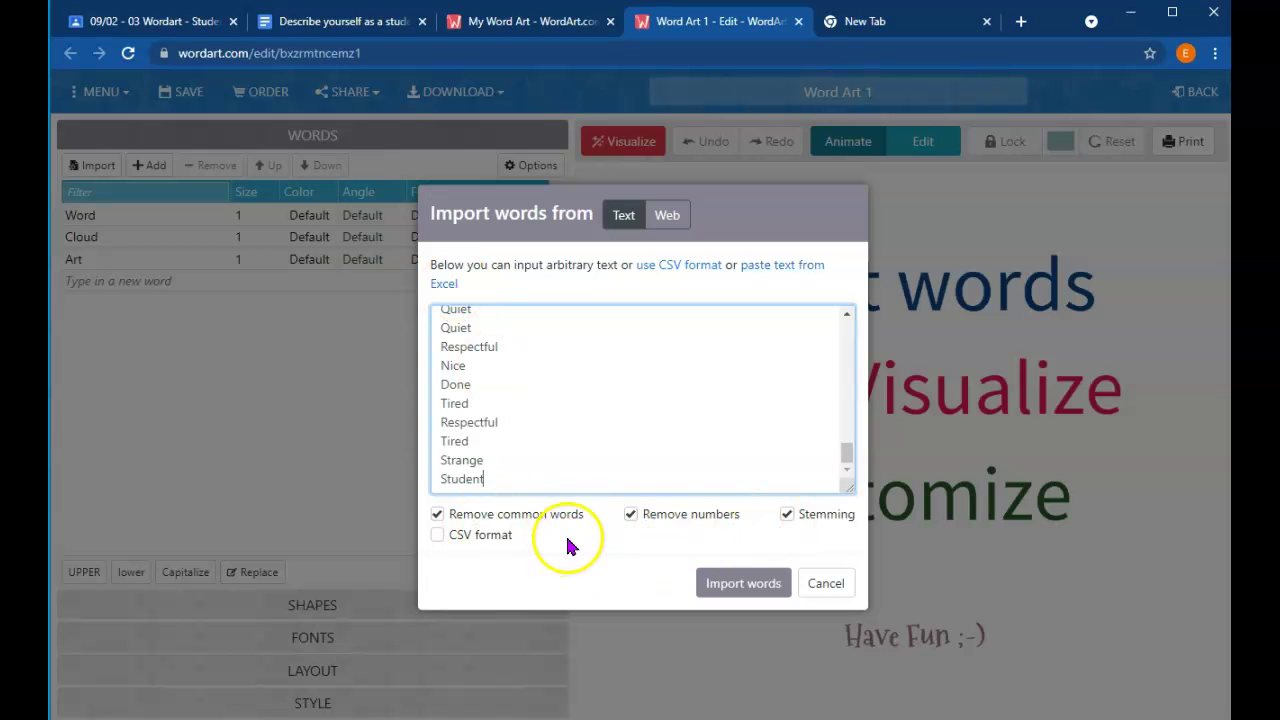
click(735, 588)
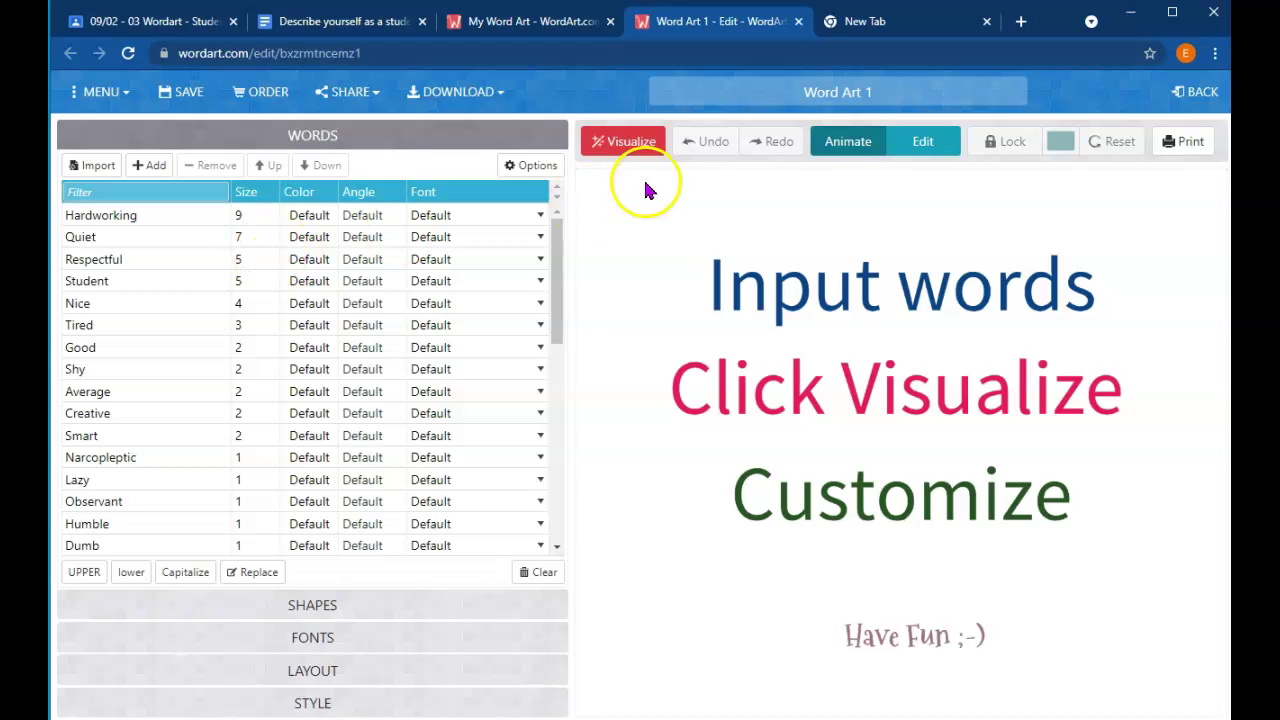
- Visualize the word list so Hardworking, Quiet and Respectful render as the largest words
click(628, 146)
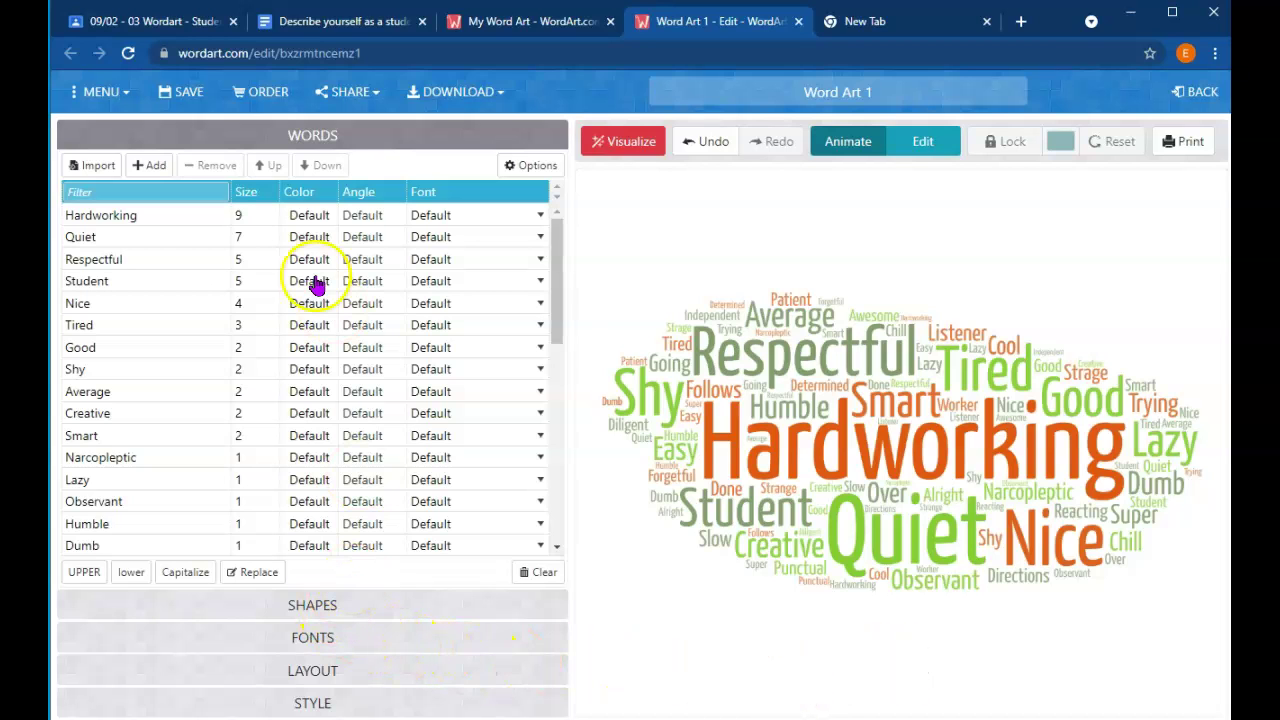
- Render the word cloud in the red heart shape
click(340, 610)
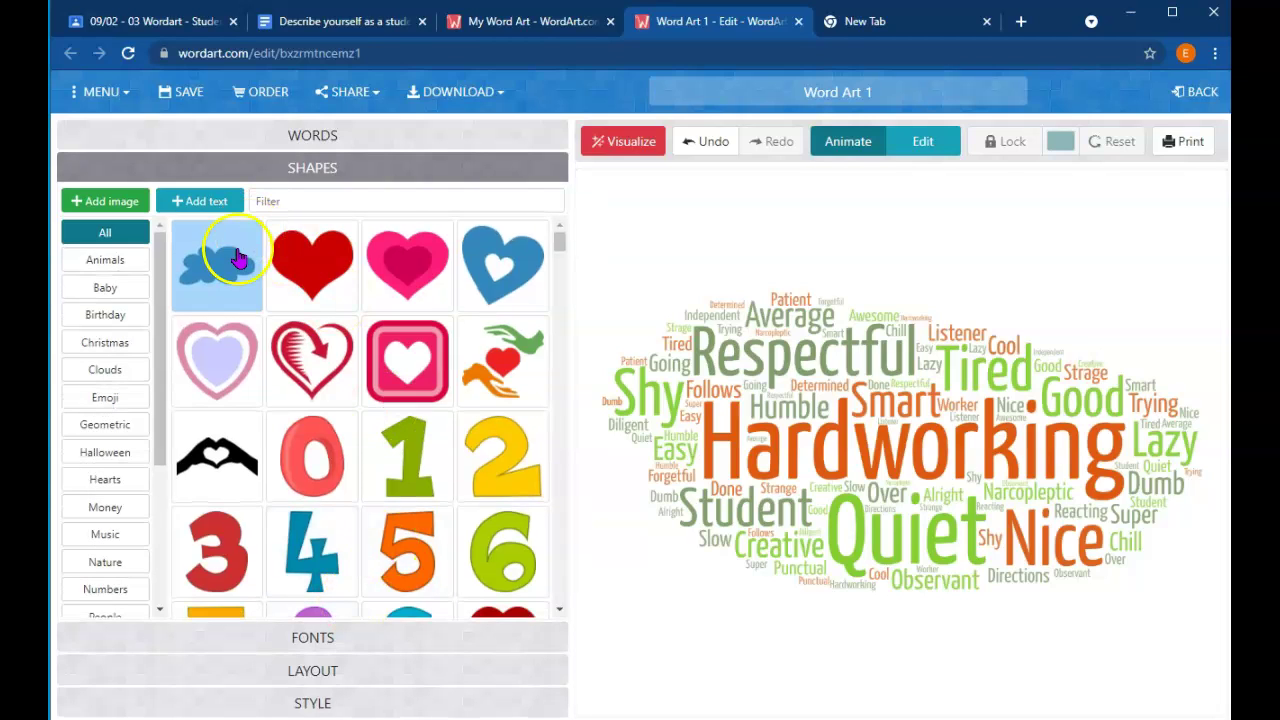
click(335, 288)
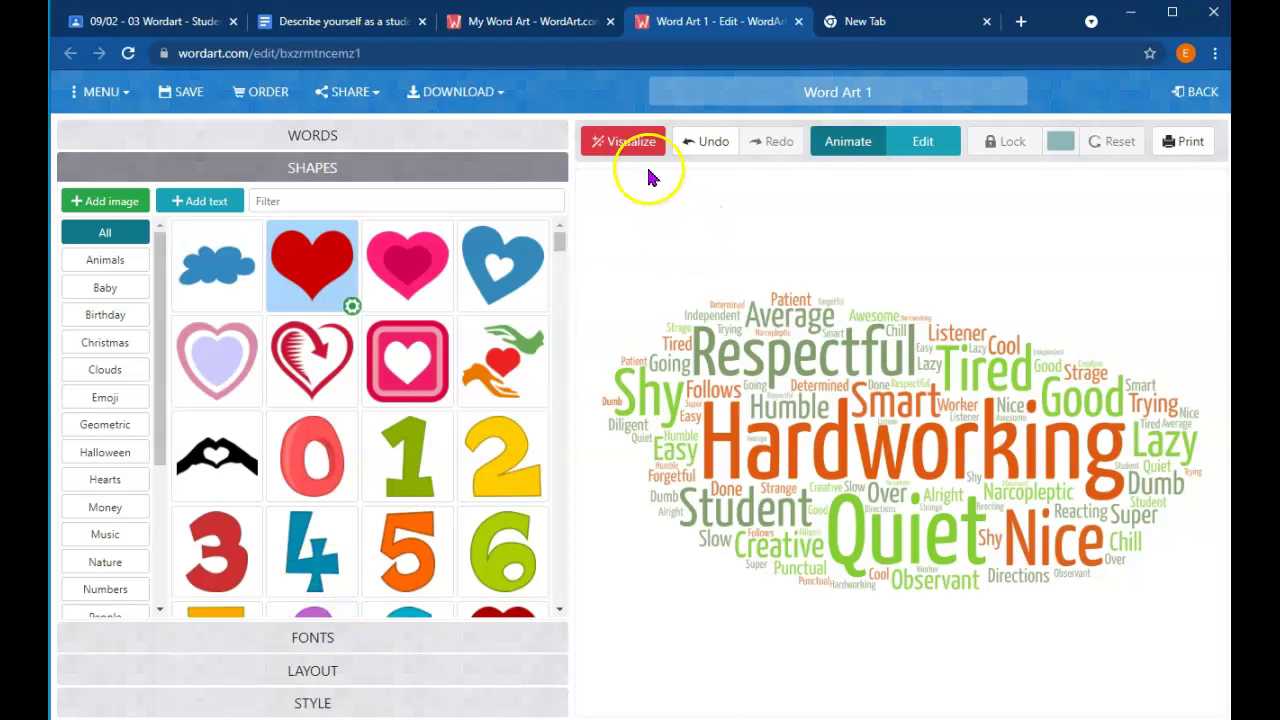
click(621, 145)
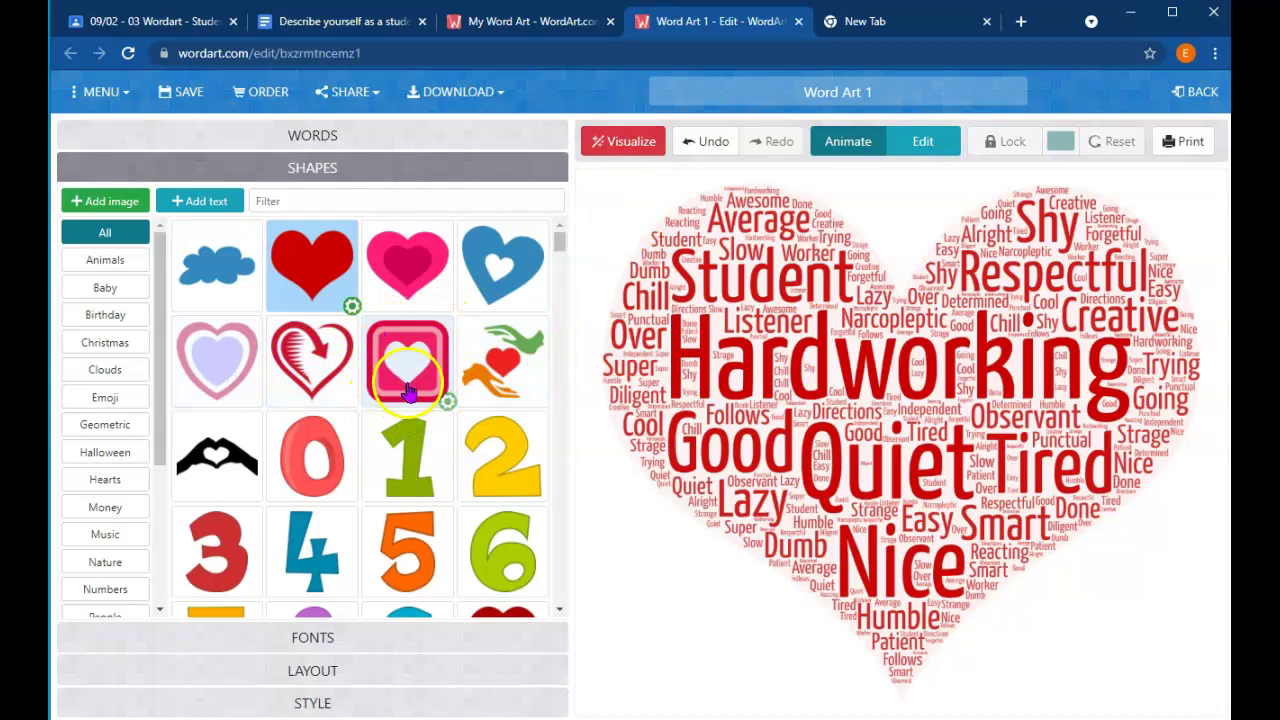
- Switch to the pink framed heart shape, re-render, and return to the word list
click(389, 383)
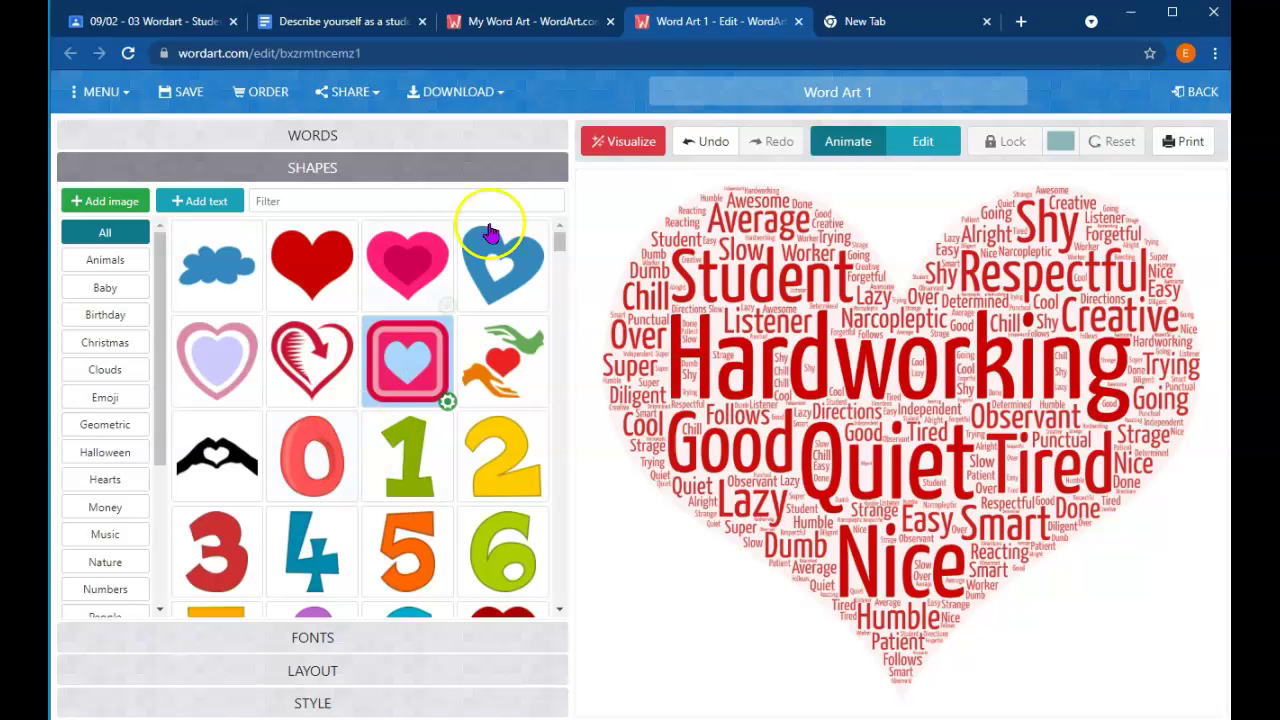
click(623, 141)
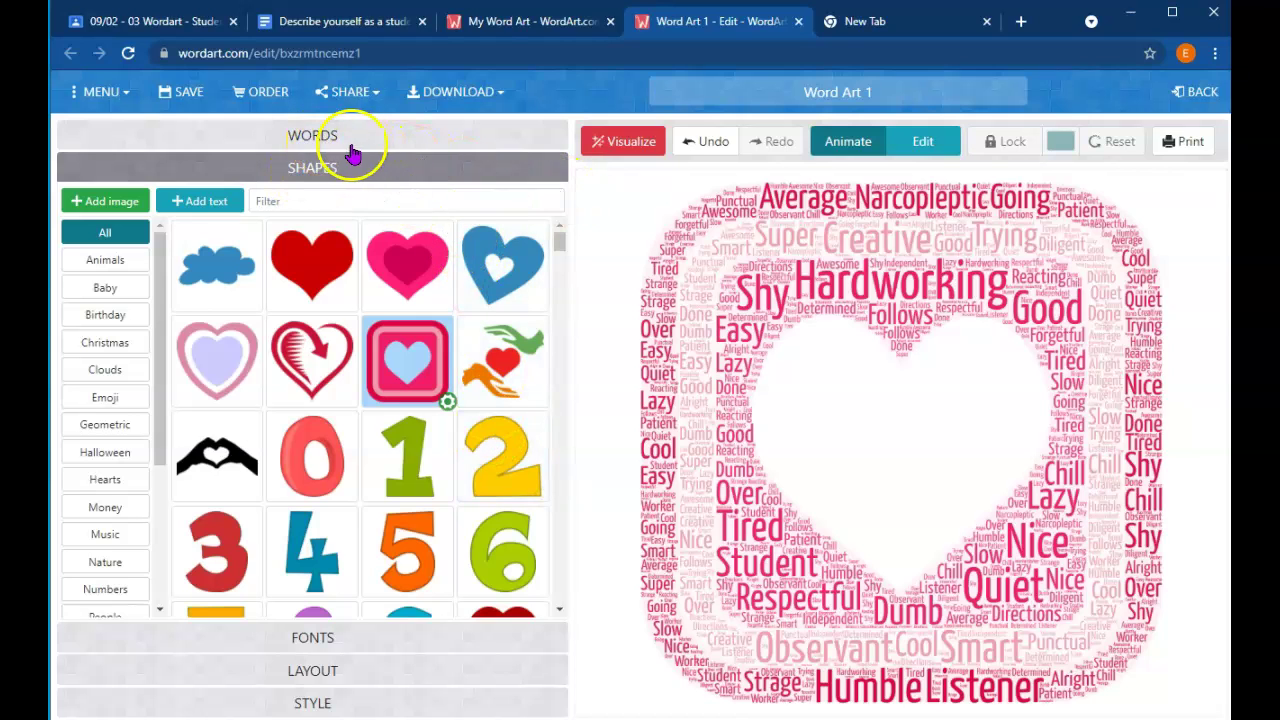
click(324, 132)
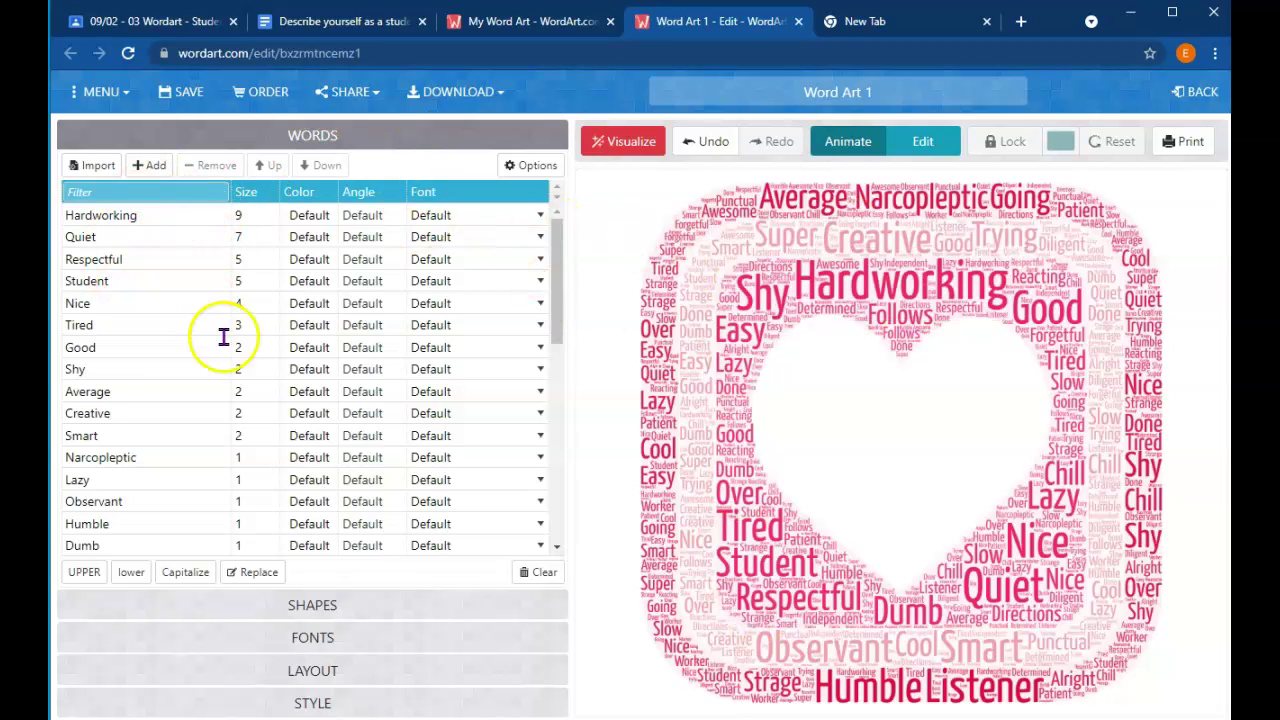
- Render the cloud in the School category's red, green and yellow notebooks shape
click(336, 612)
scroll(271, 500, down, 2)
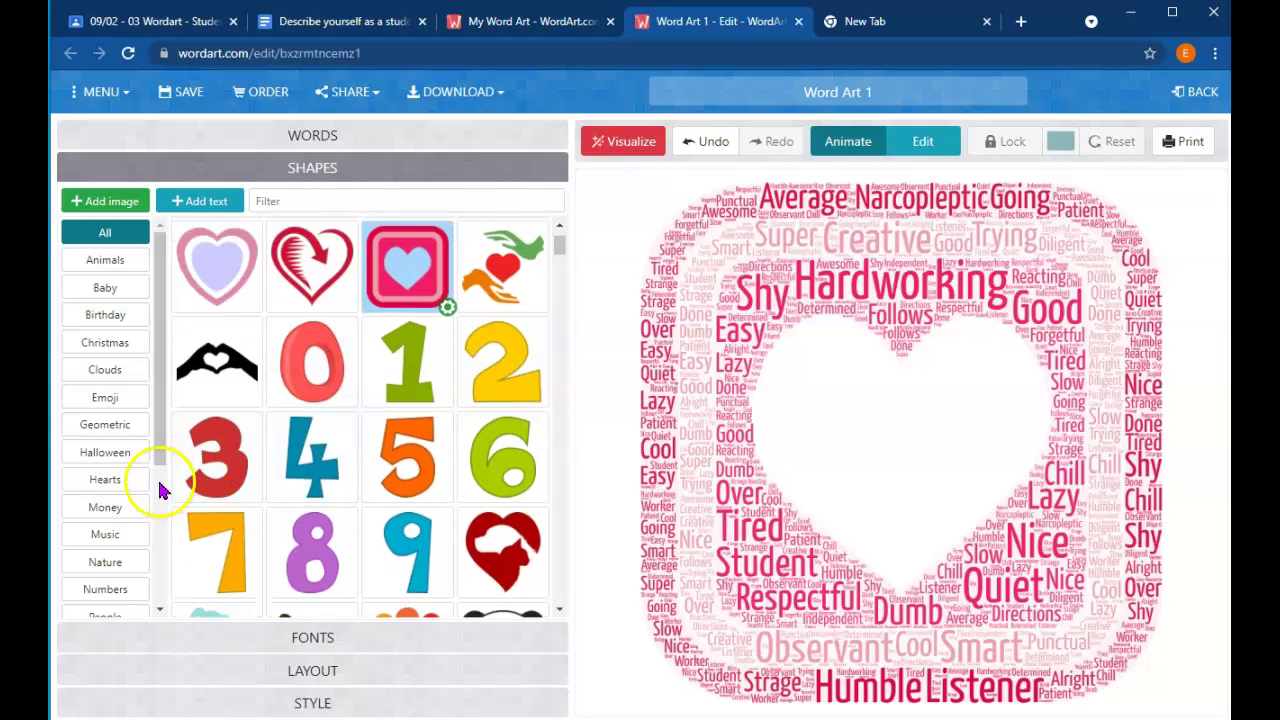
scroll(92, 509, down, 3)
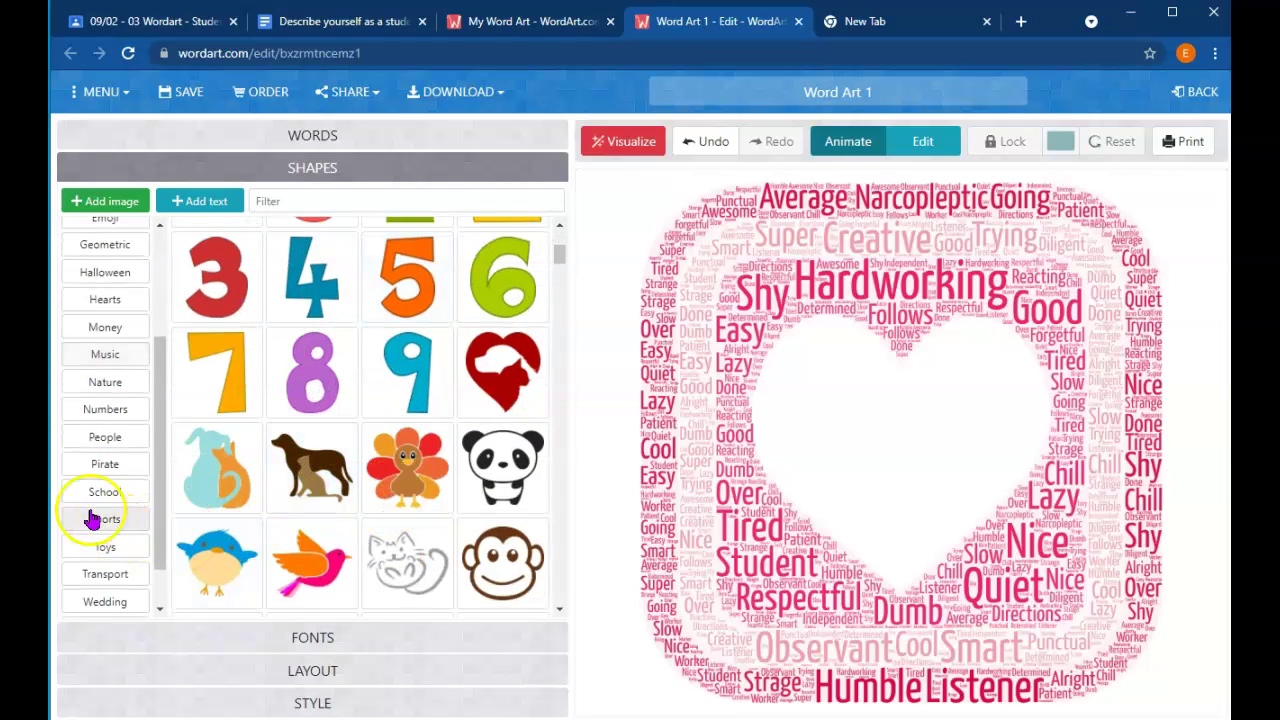
click(90, 495)
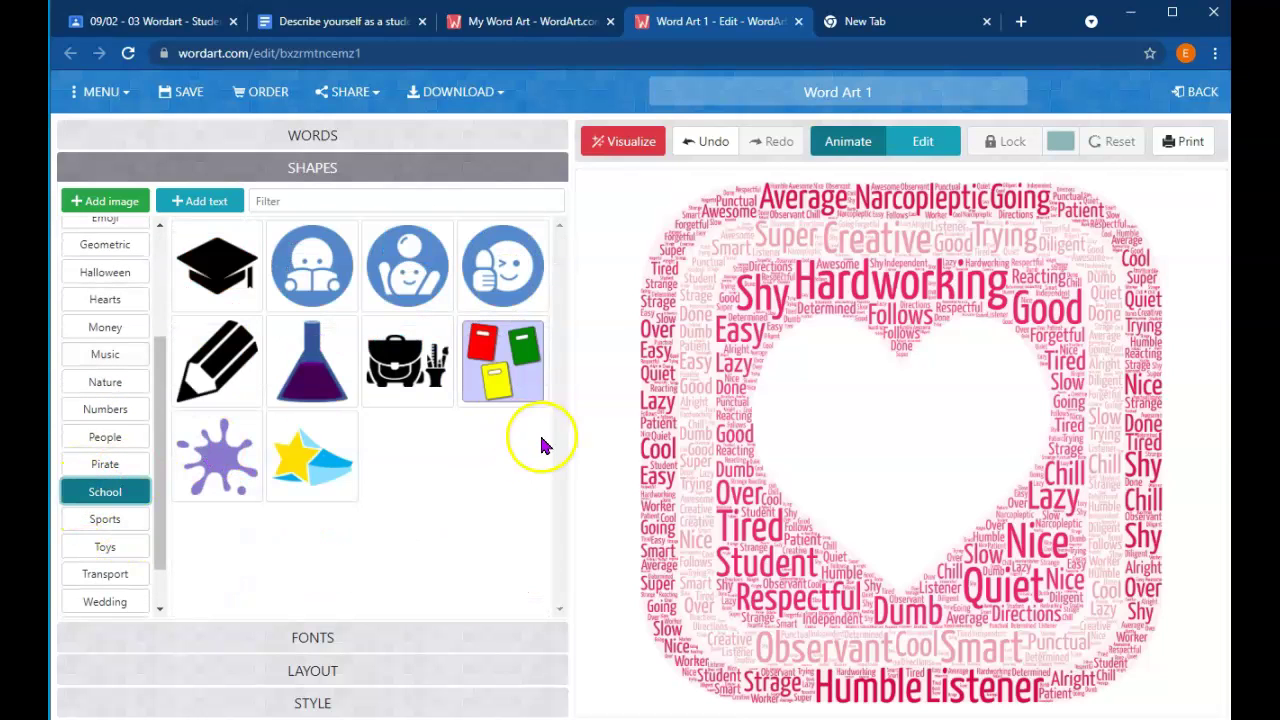
click(498, 368)
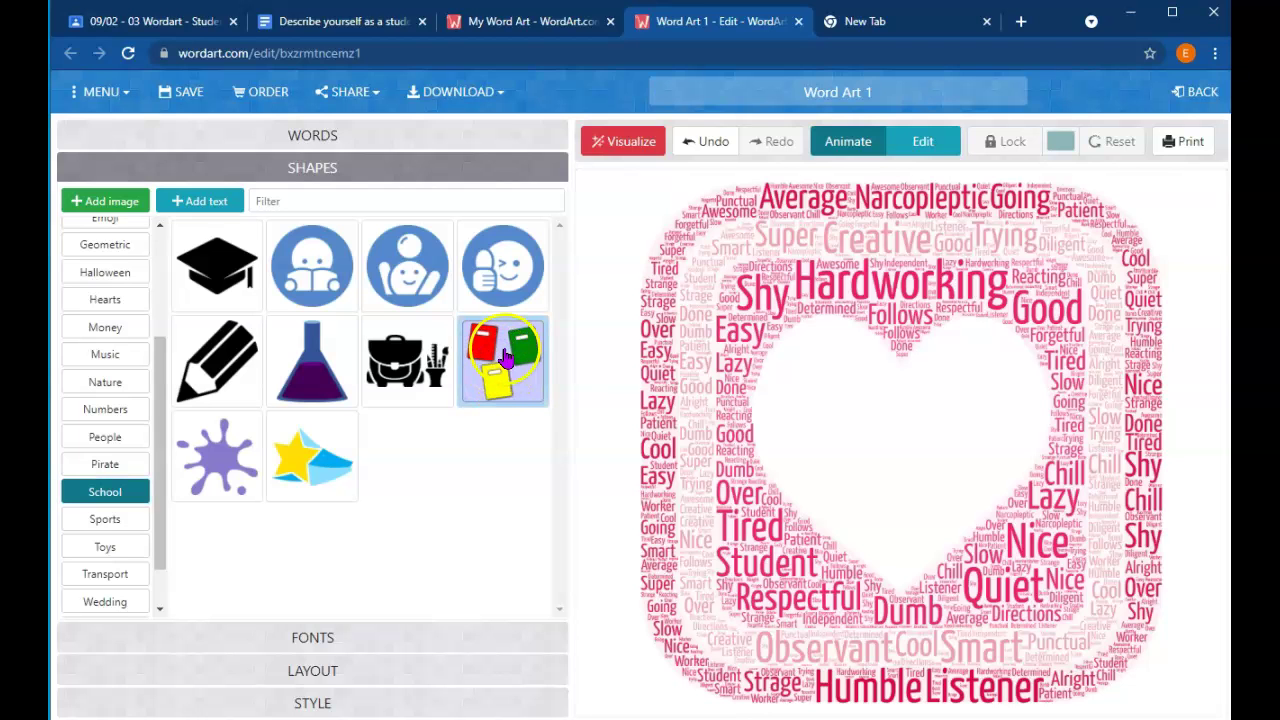
click(636, 142)
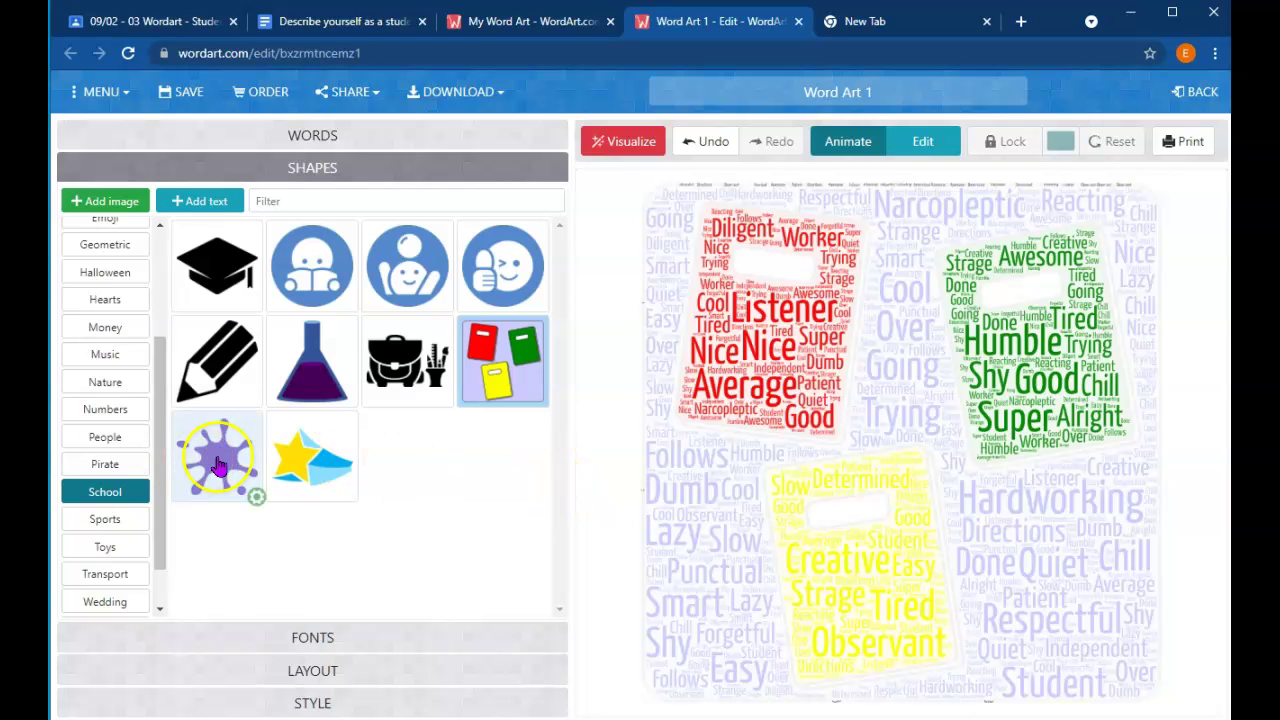
- Re-render the notebooks cloud in the Mountains of Christmas font
click(310, 640)
scroll(300, 640, down, 15)
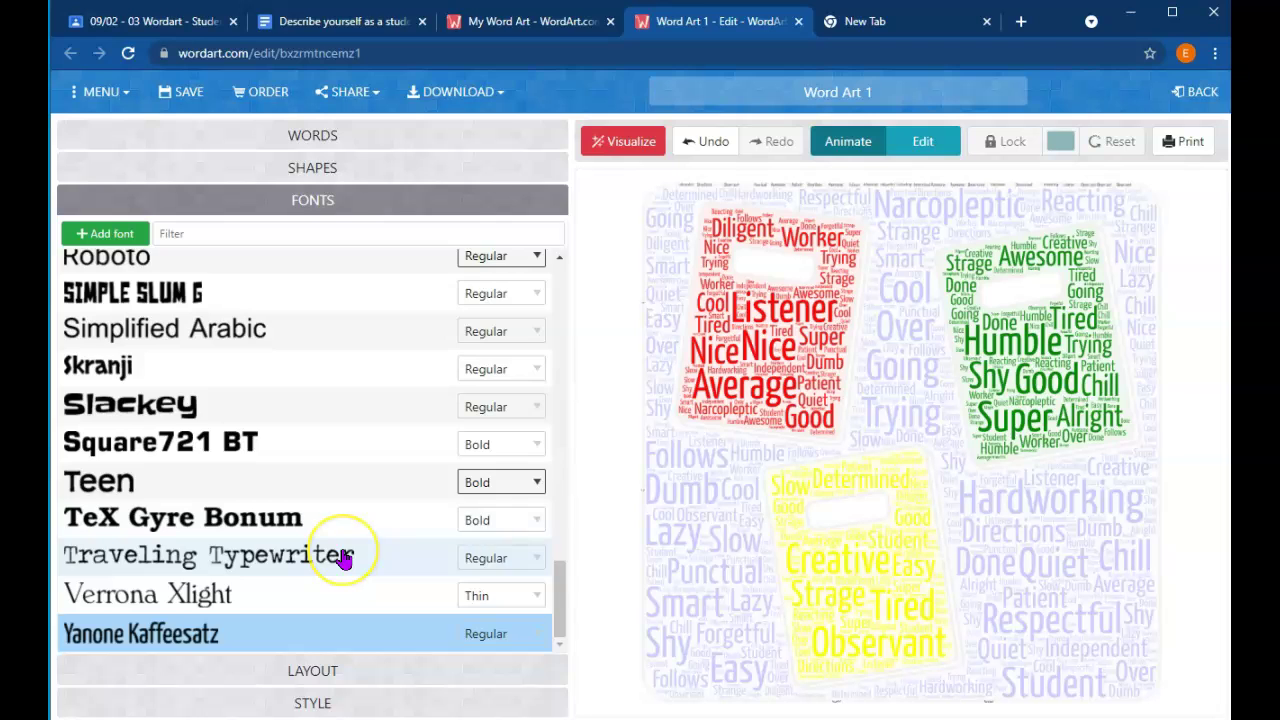
scroll(343, 558, up, 5)
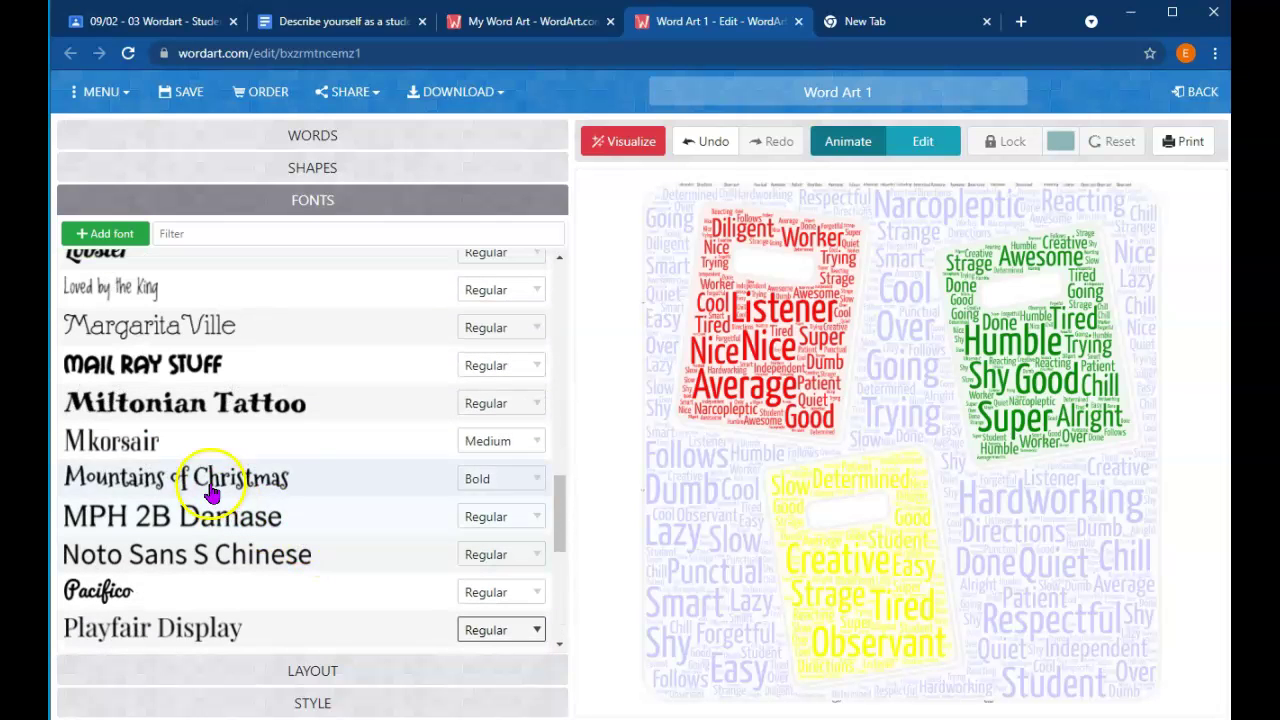
click(210, 493)
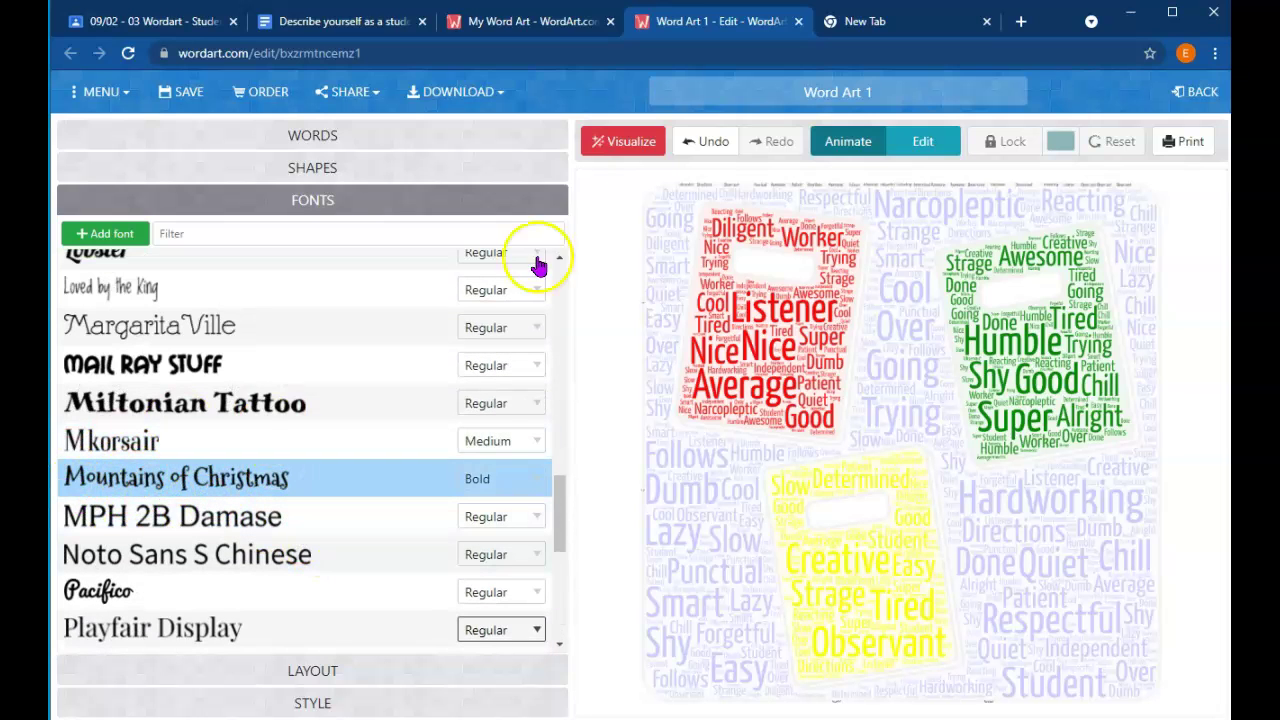
click(605, 140)
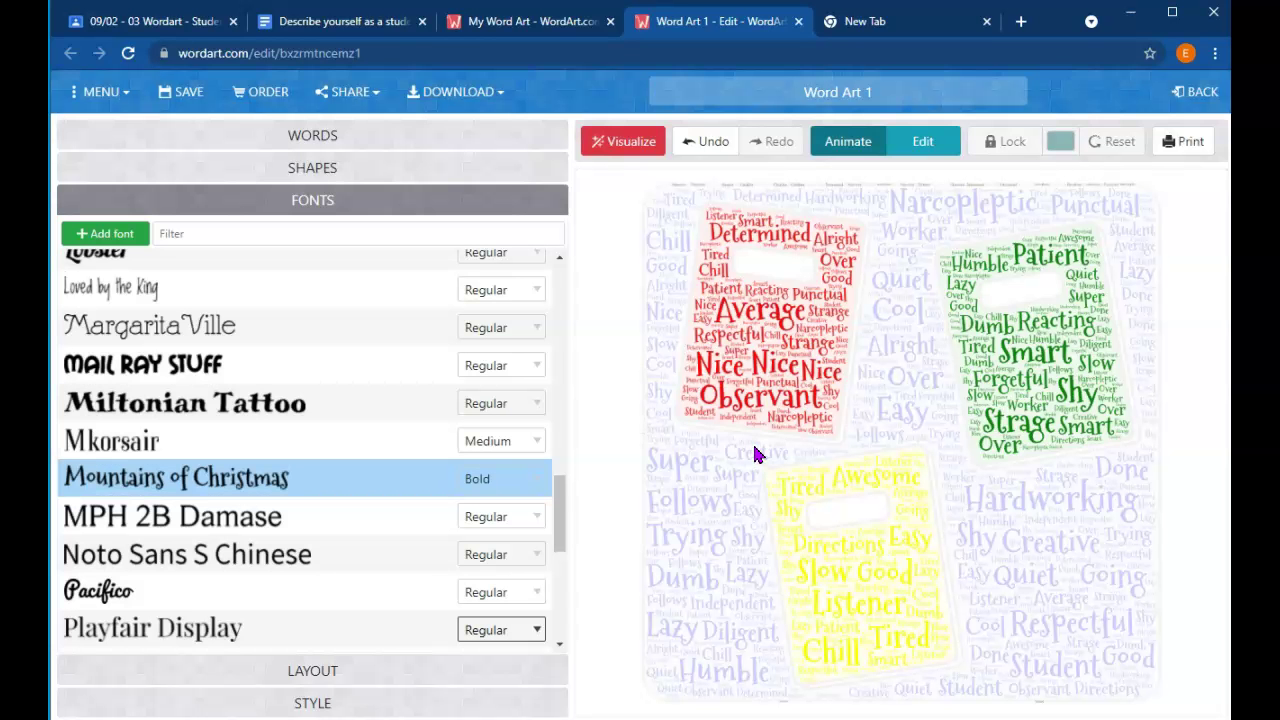
scroll(334, 528, down, 2)
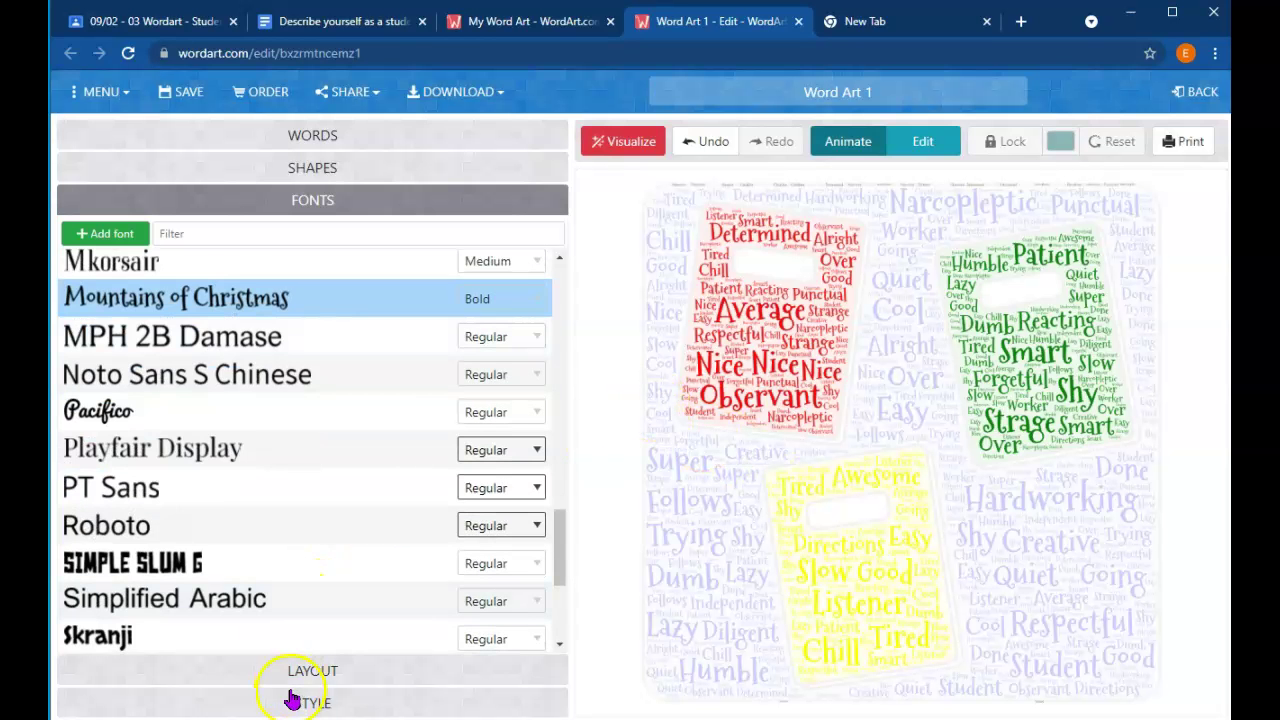
click(313, 672)
- Regenerate the cloud with the Random layout so words sit at tilted angles
click(96, 314)
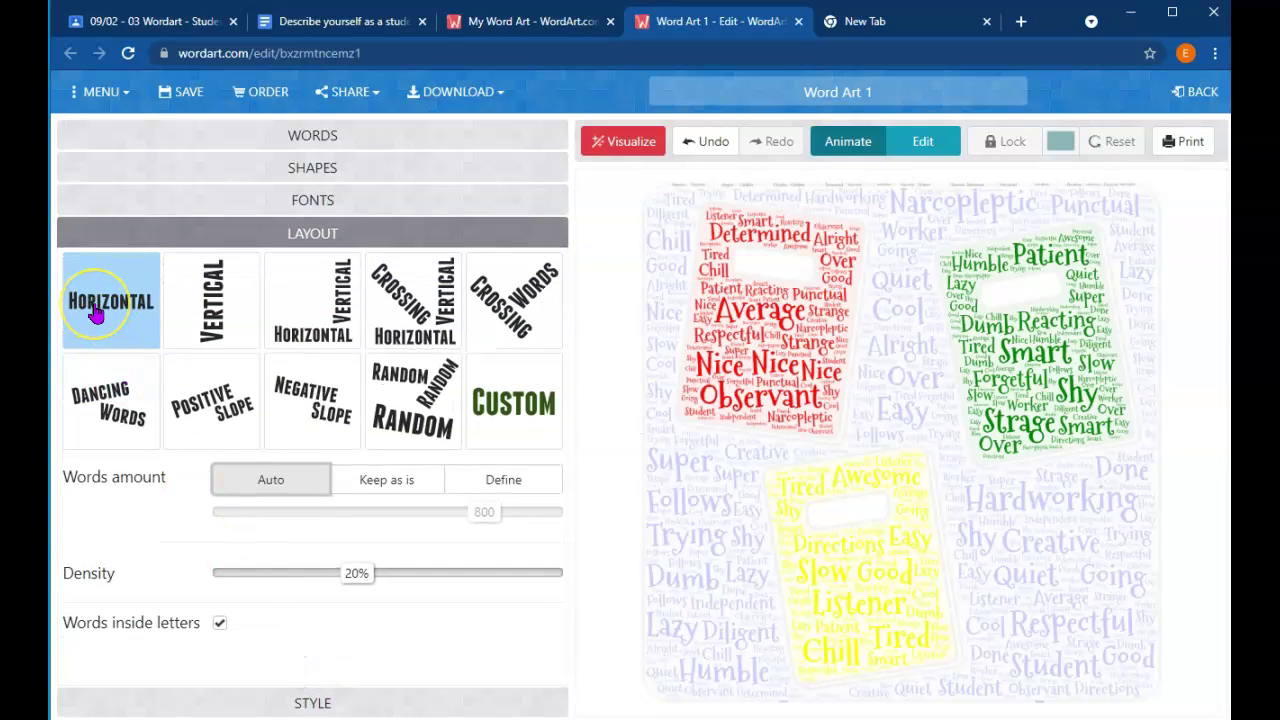
click(416, 396)
click(635, 150)
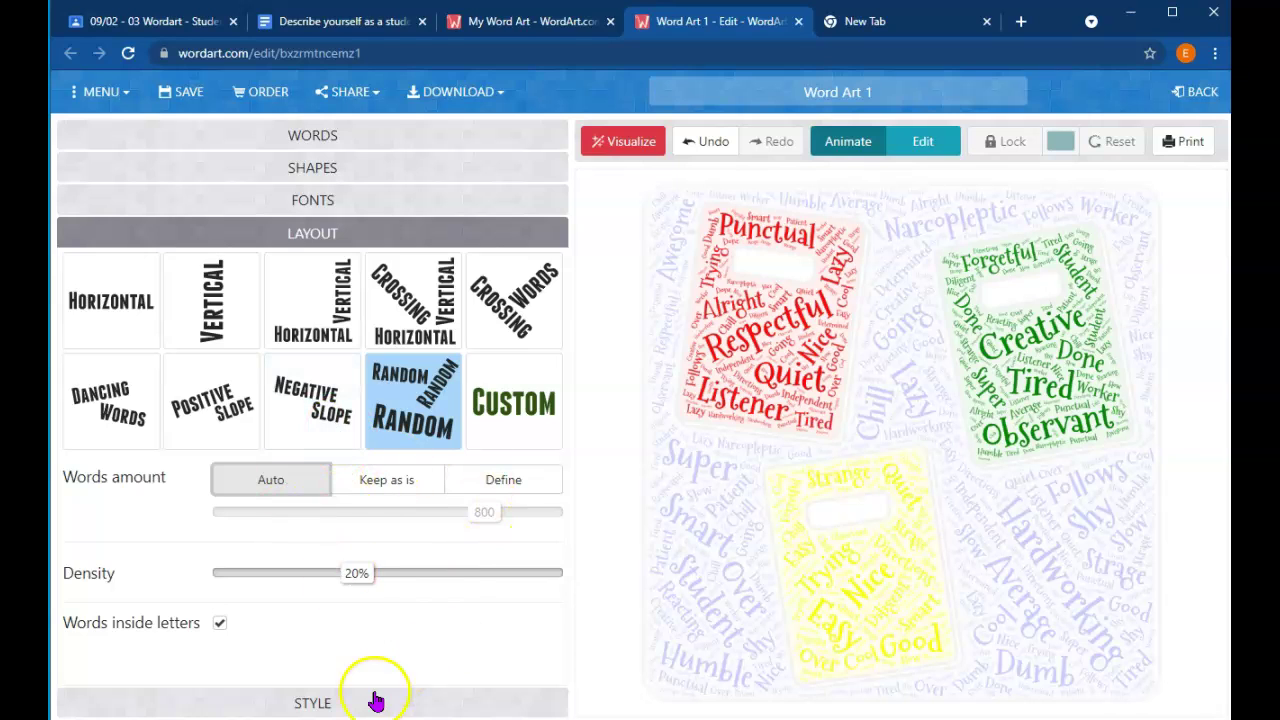
click(340, 705)
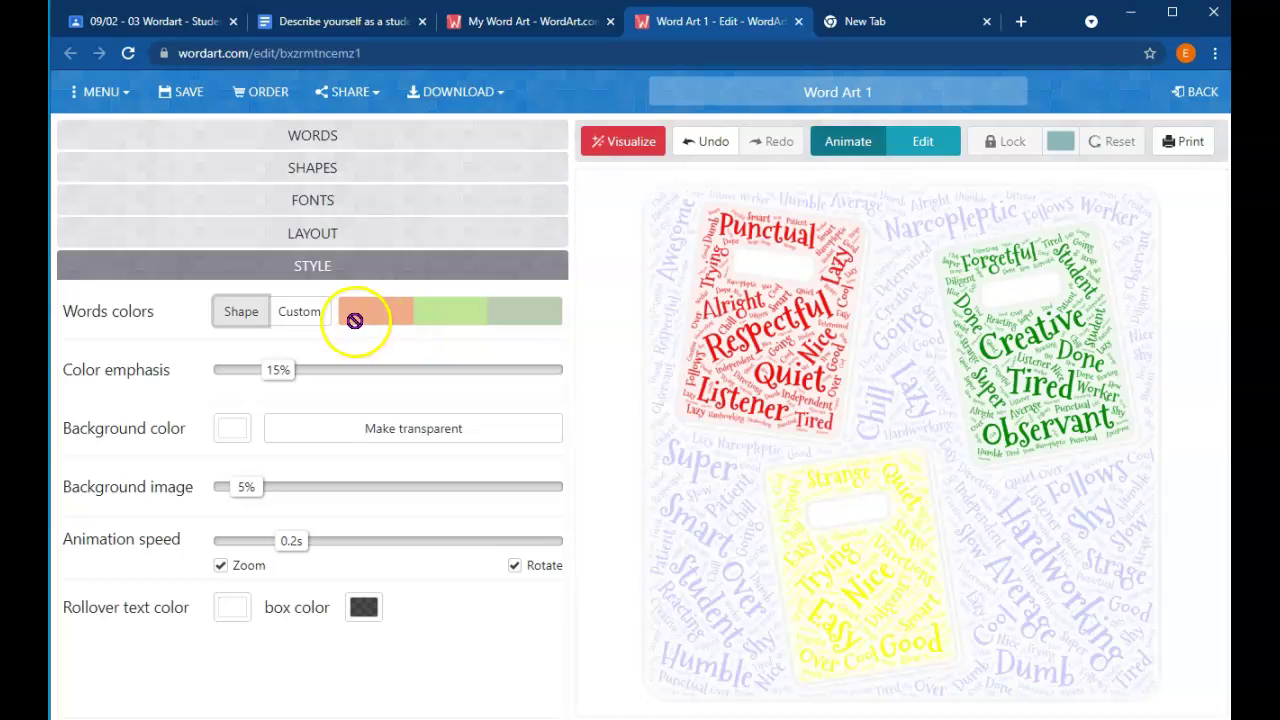
- Switch word colours to Custom and remove orange #df5910 from the palette
click(303, 325)
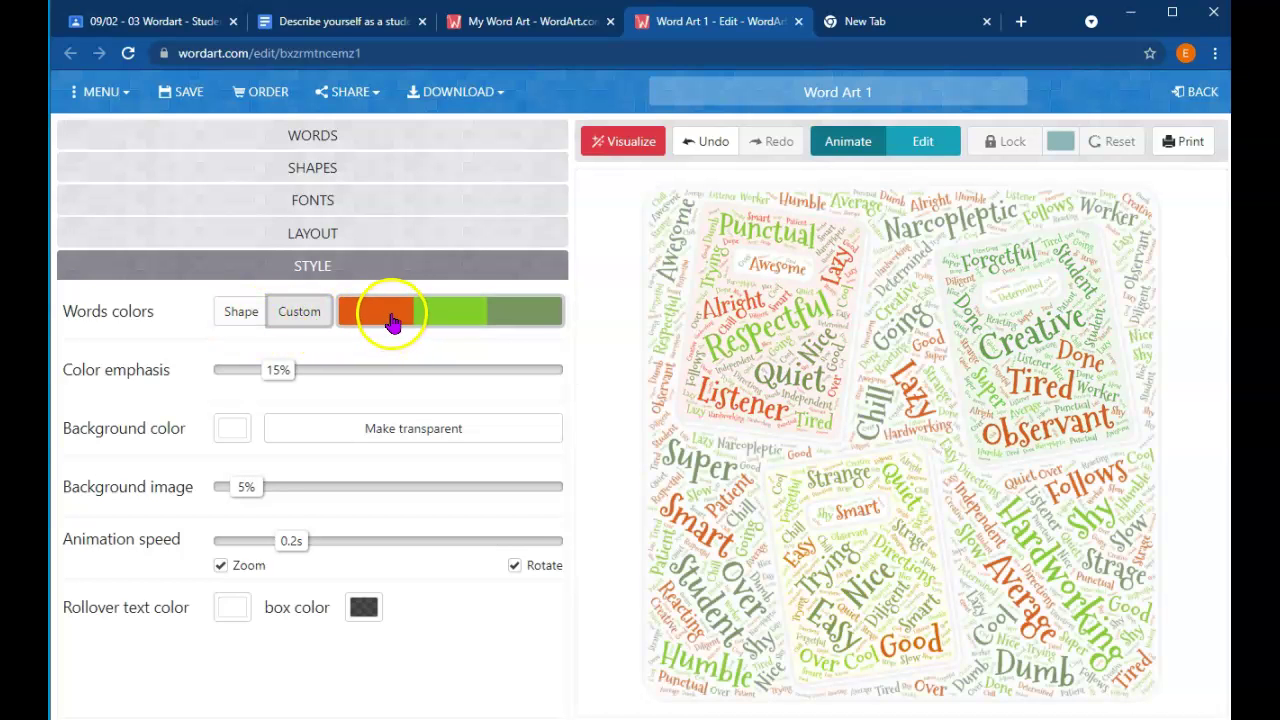
drag(392, 320, 857, 434)
click(373, 323)
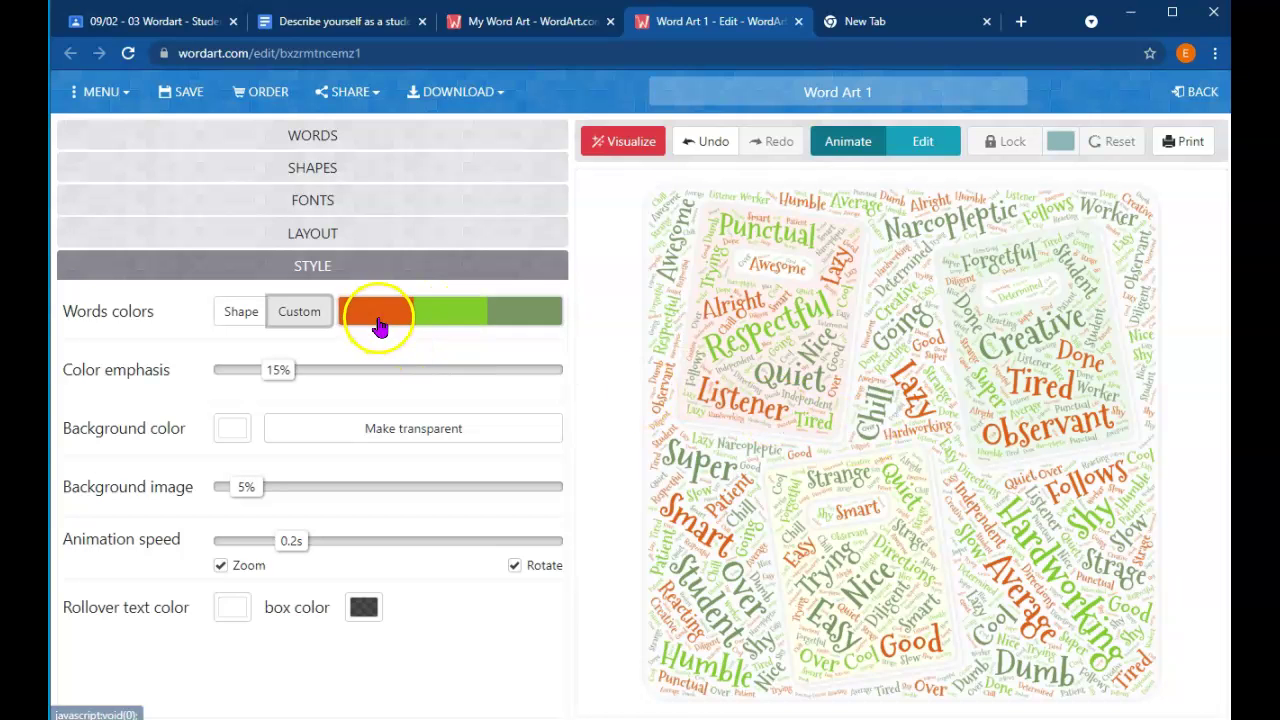
click(551, 527)
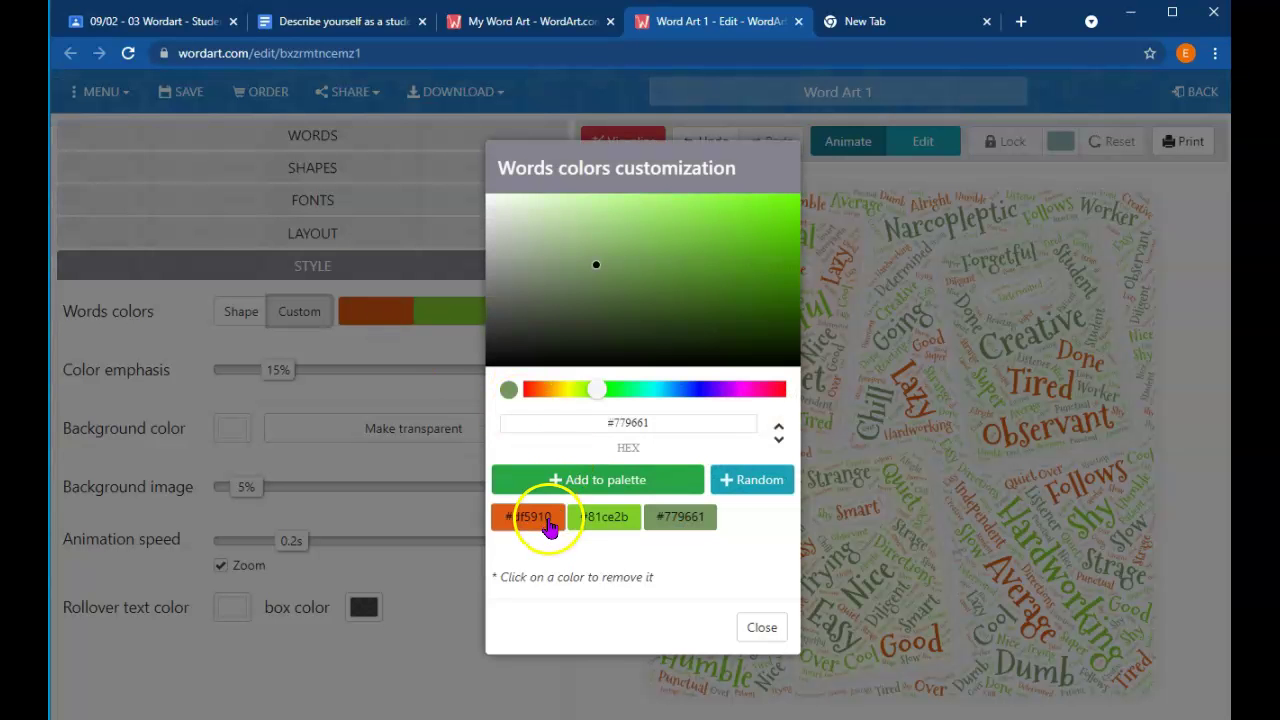
click(535, 529)
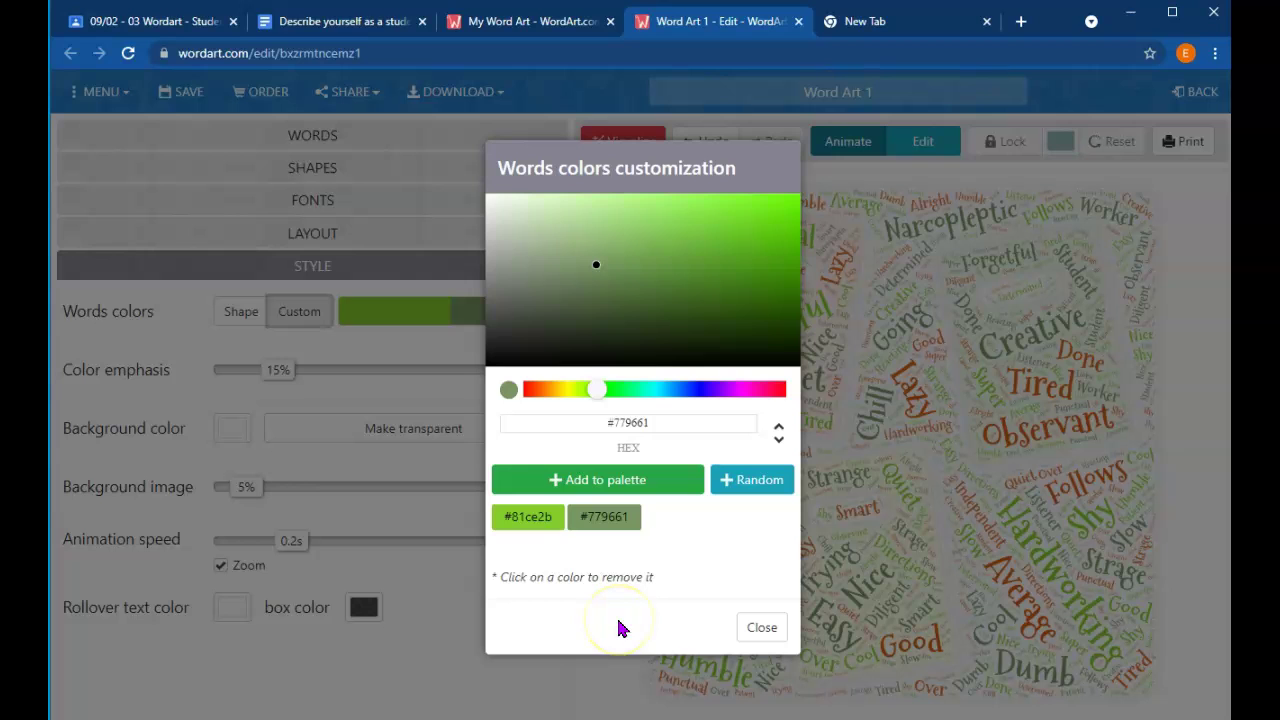
- Add purple #762097 and yellow #d3d328 to the custom palette
drag(598, 391, 727, 400)
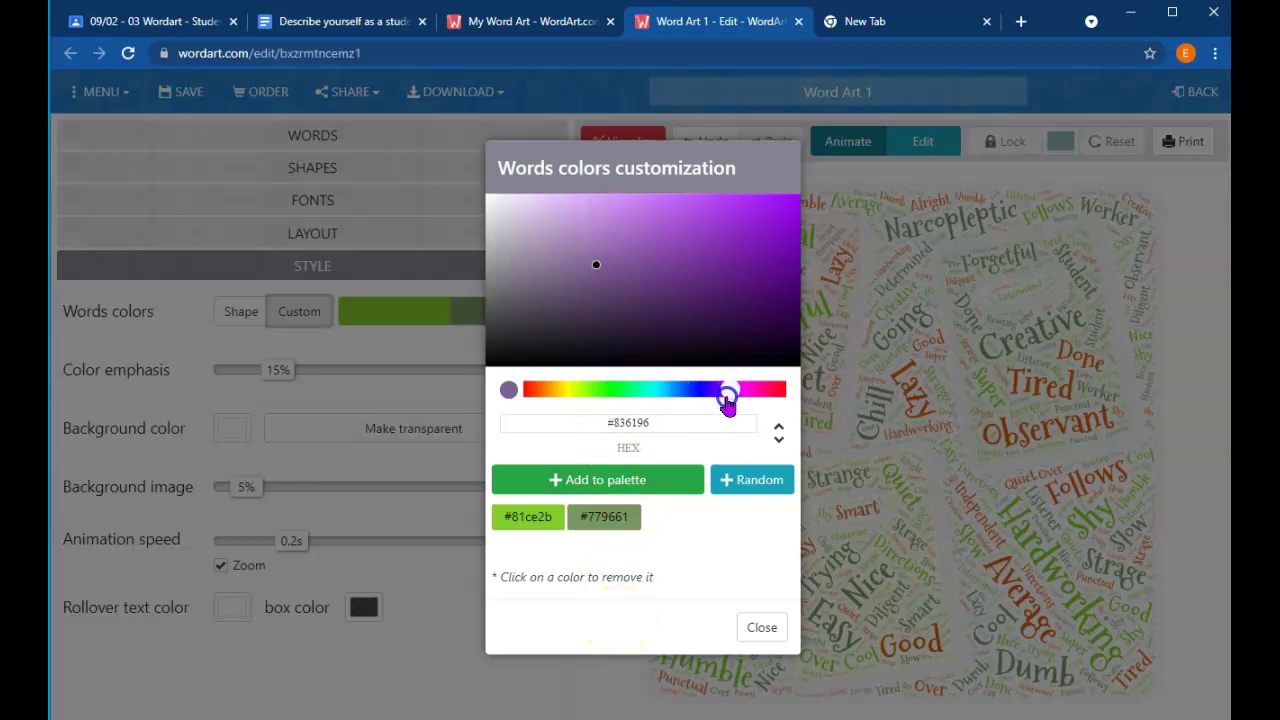
click(734, 265)
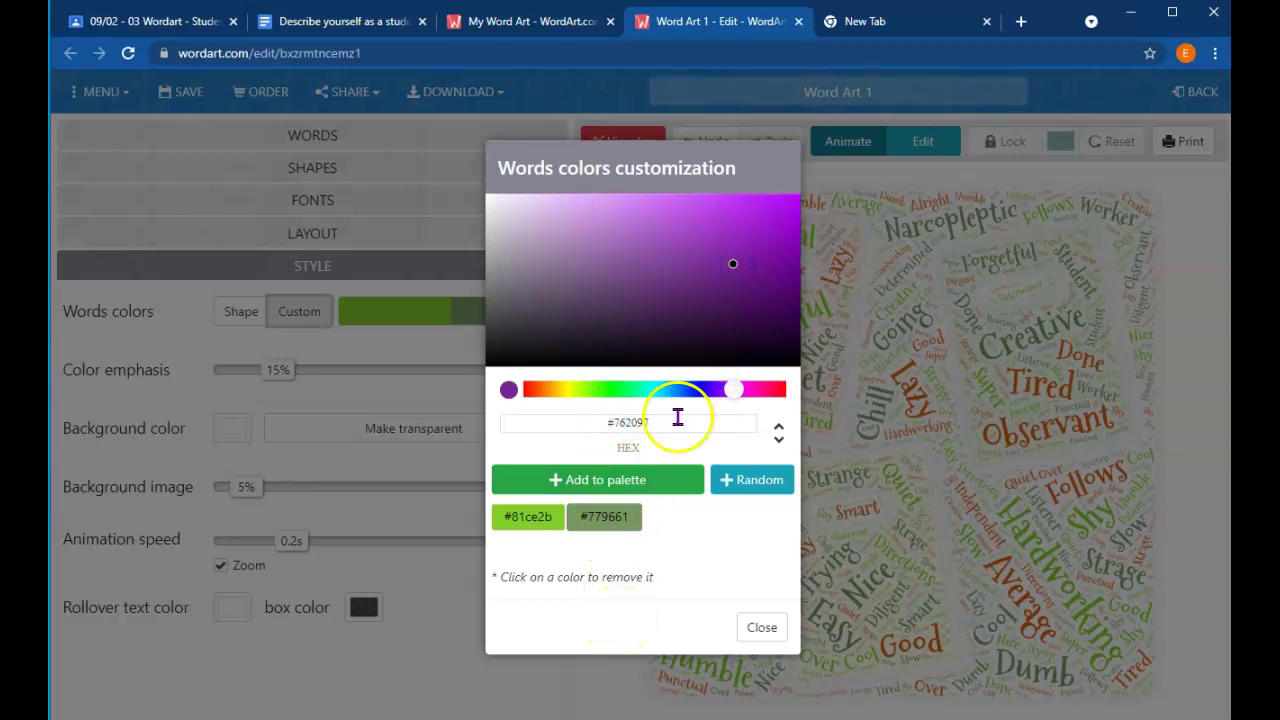
click(652, 484)
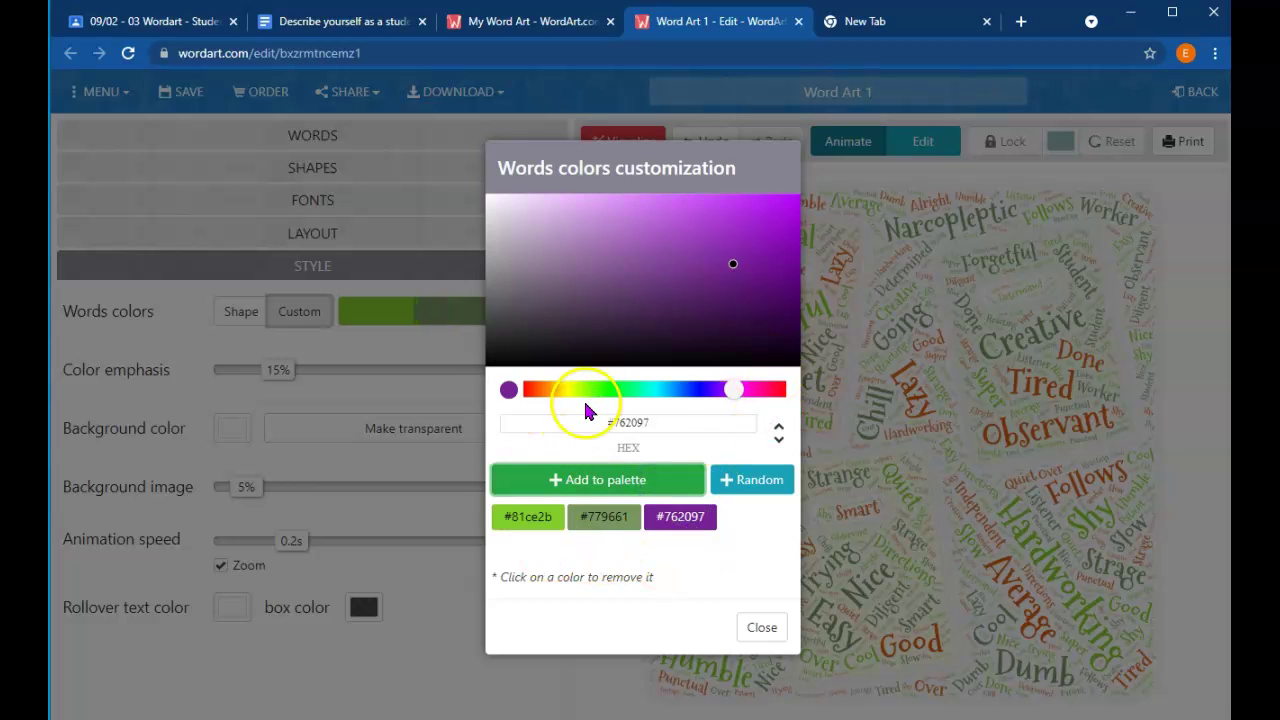
mouse_move(733, 391)
mouse_down()
mouse_move(556, 408)
mouse_move(568, 403)
mouse_up()
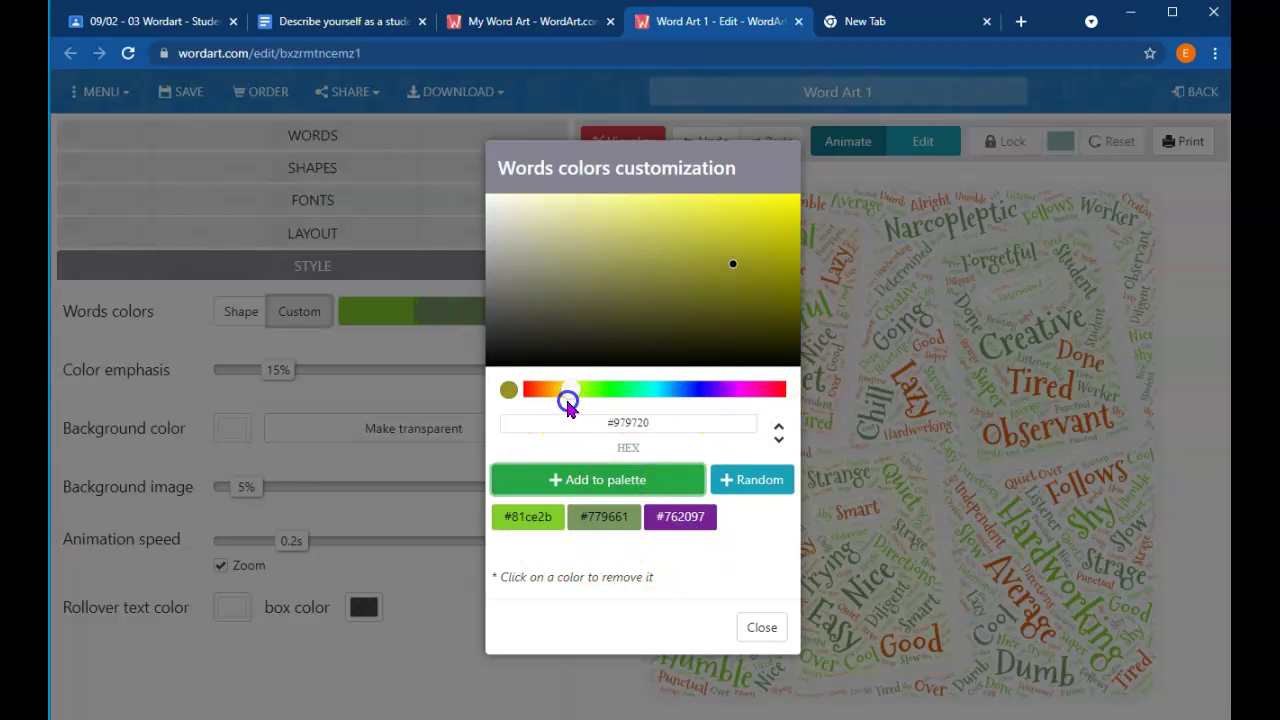
click(740, 222)
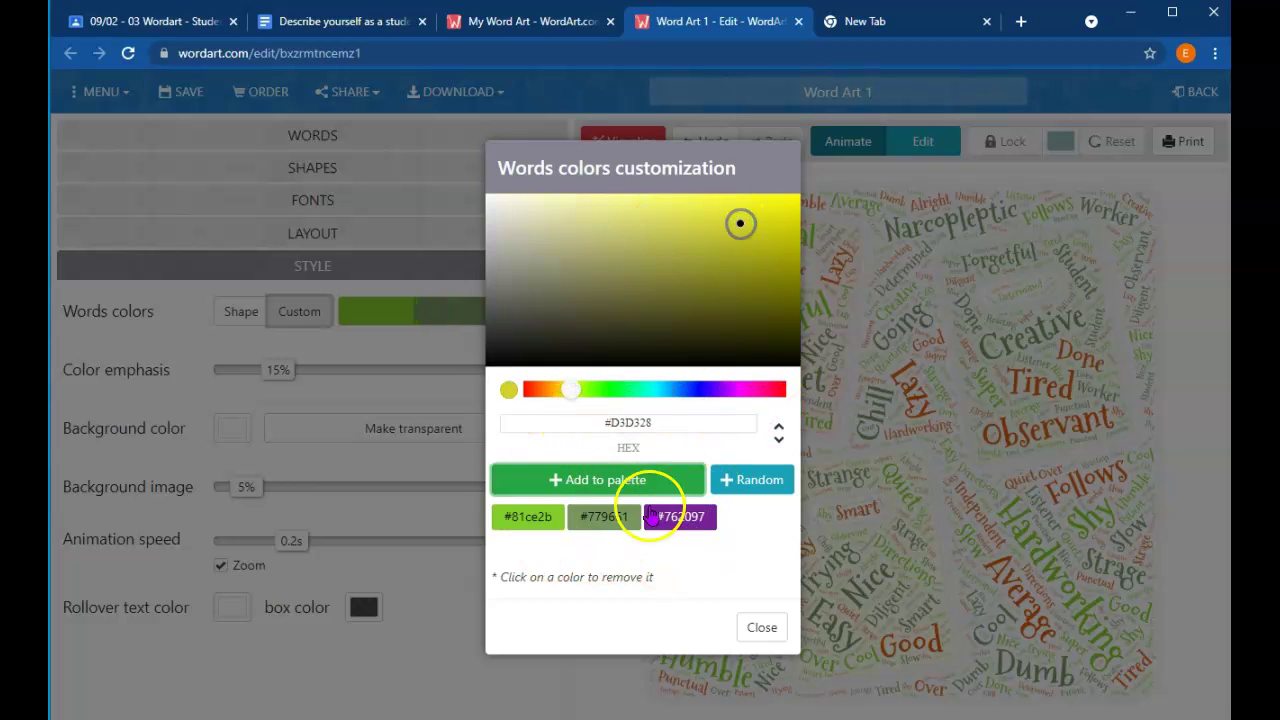
click(584, 490)
- Replace grey-green #779661 and green #81ce2b with near-black #180606, then apply the palette
click(618, 525)
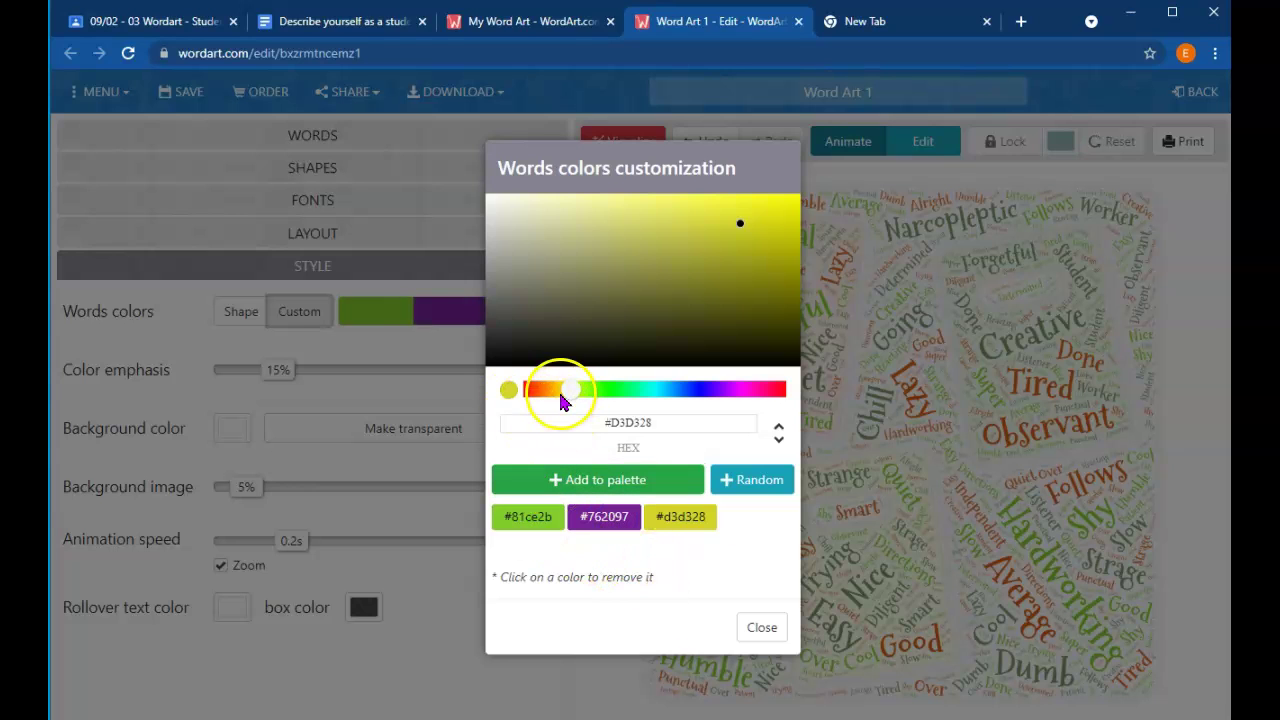
drag(568, 403, 790, 410)
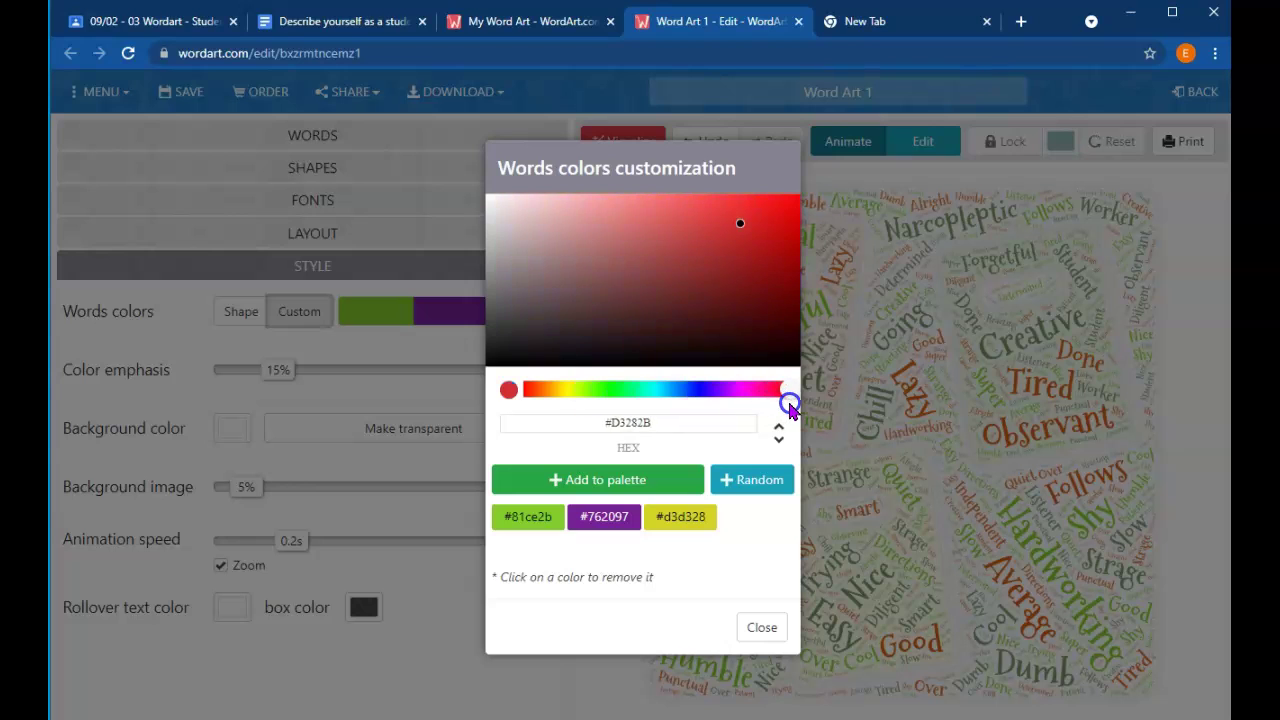
click(721, 352)
click(554, 488)
click(546, 526)
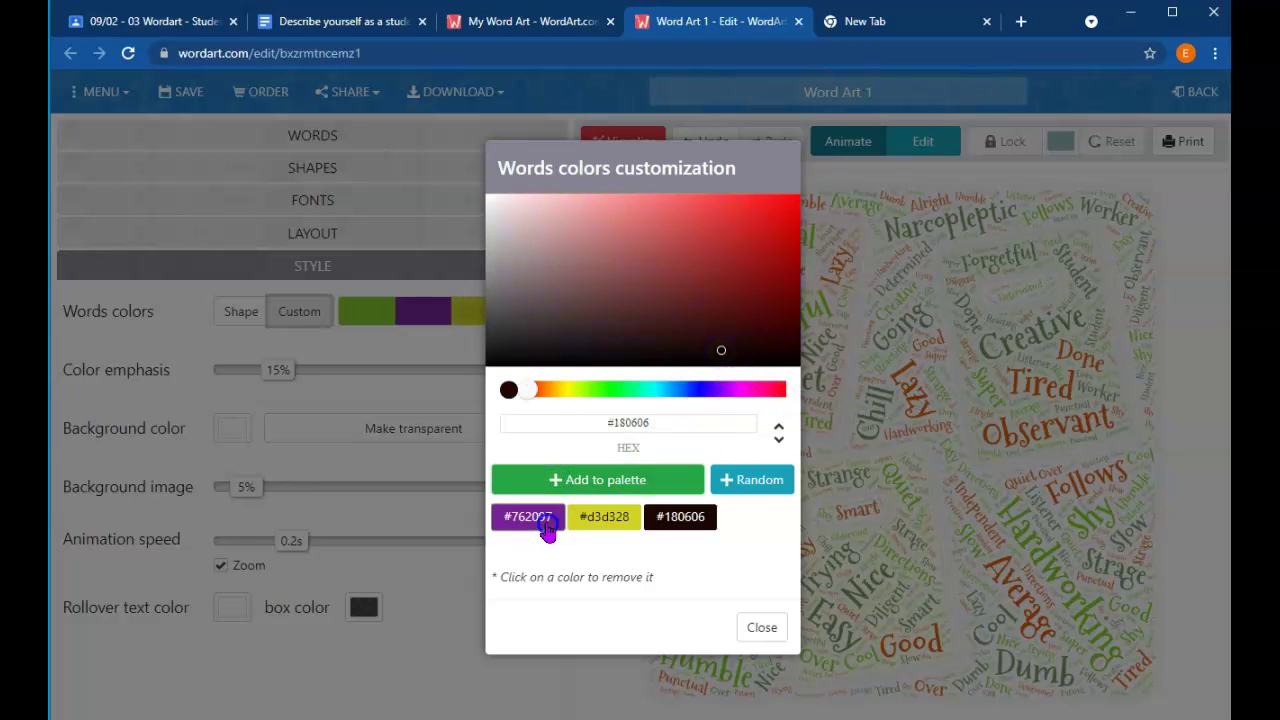
click(757, 627)
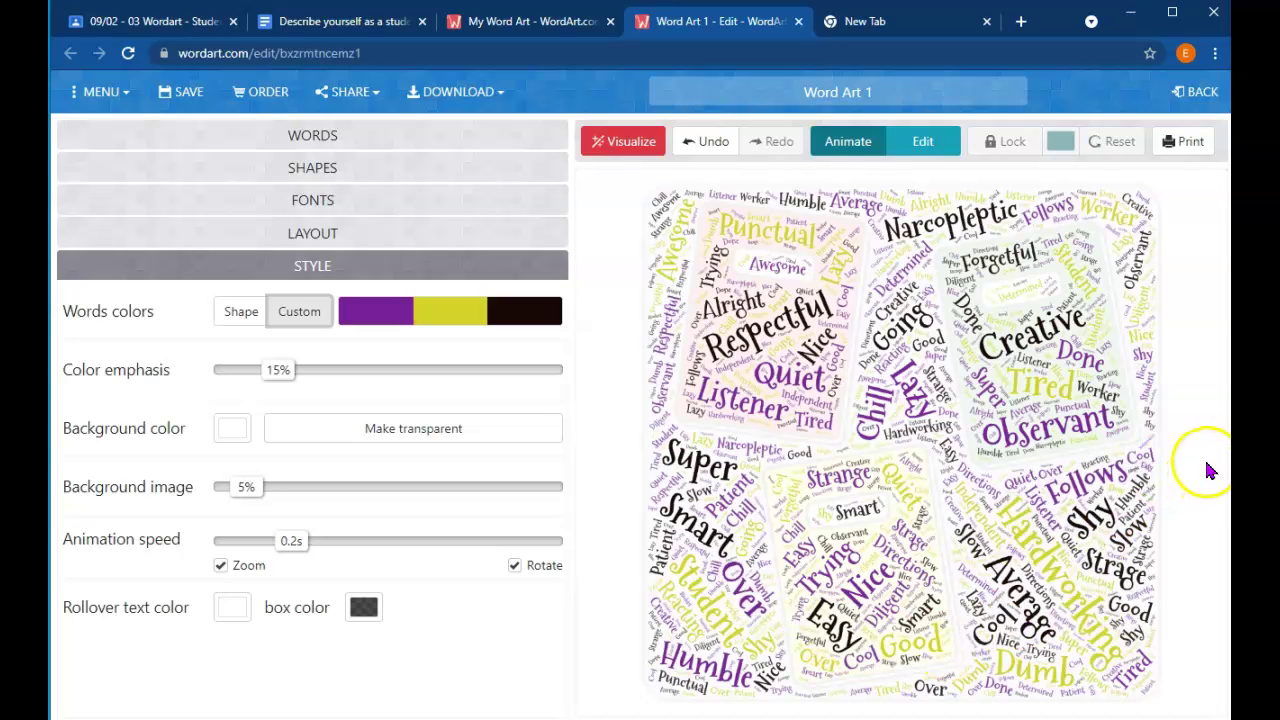
- Download the word cloud as a Standard JPEG, Word Art 1.jpeg
click(451, 95)
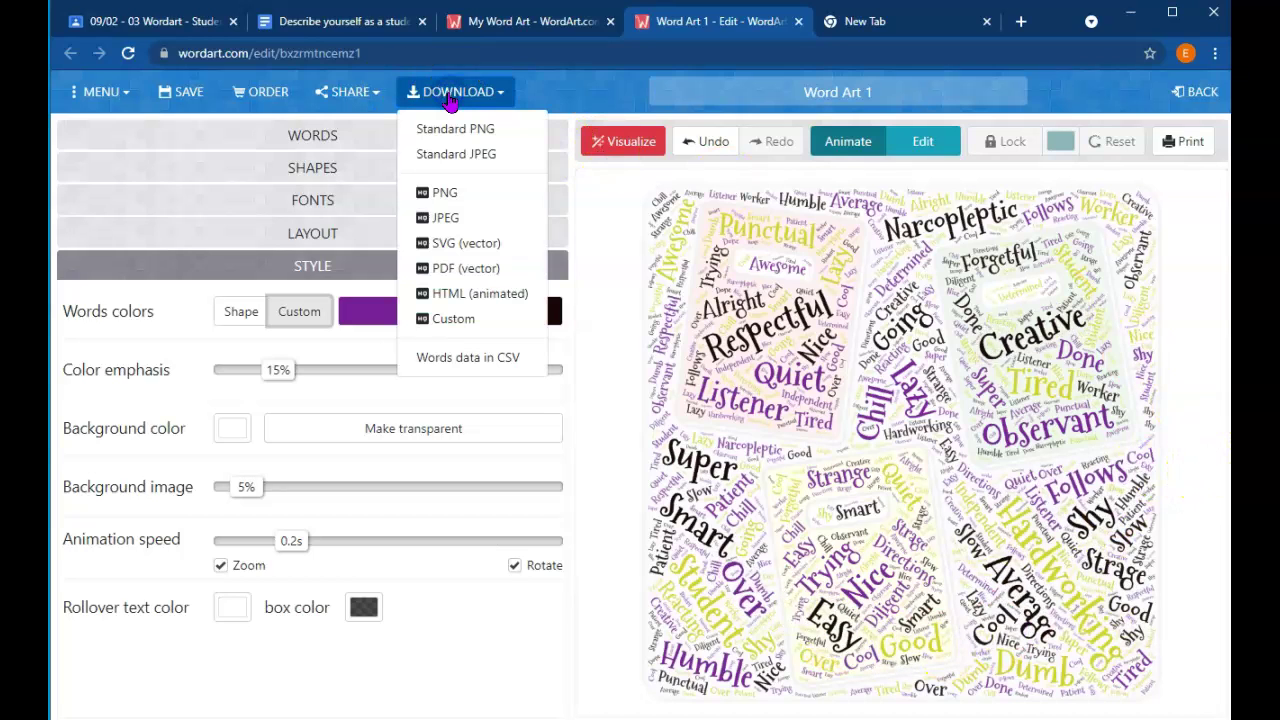
click(461, 162)
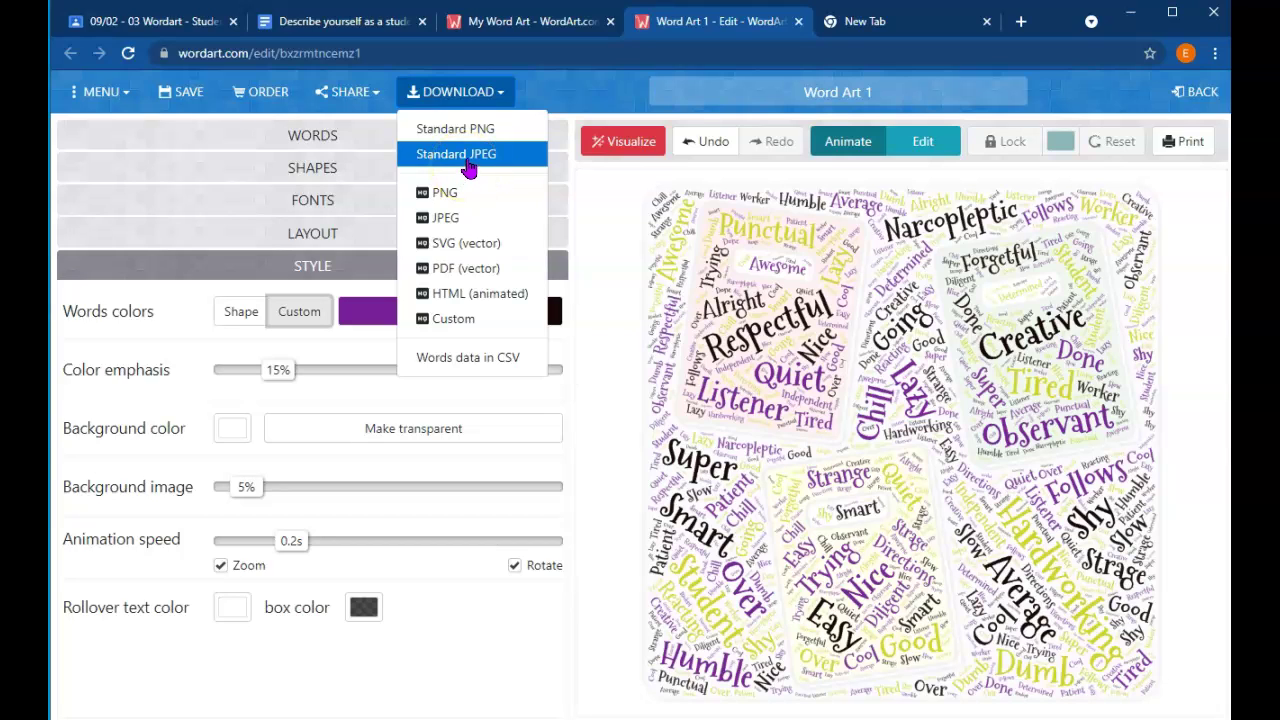
click(462, 155)
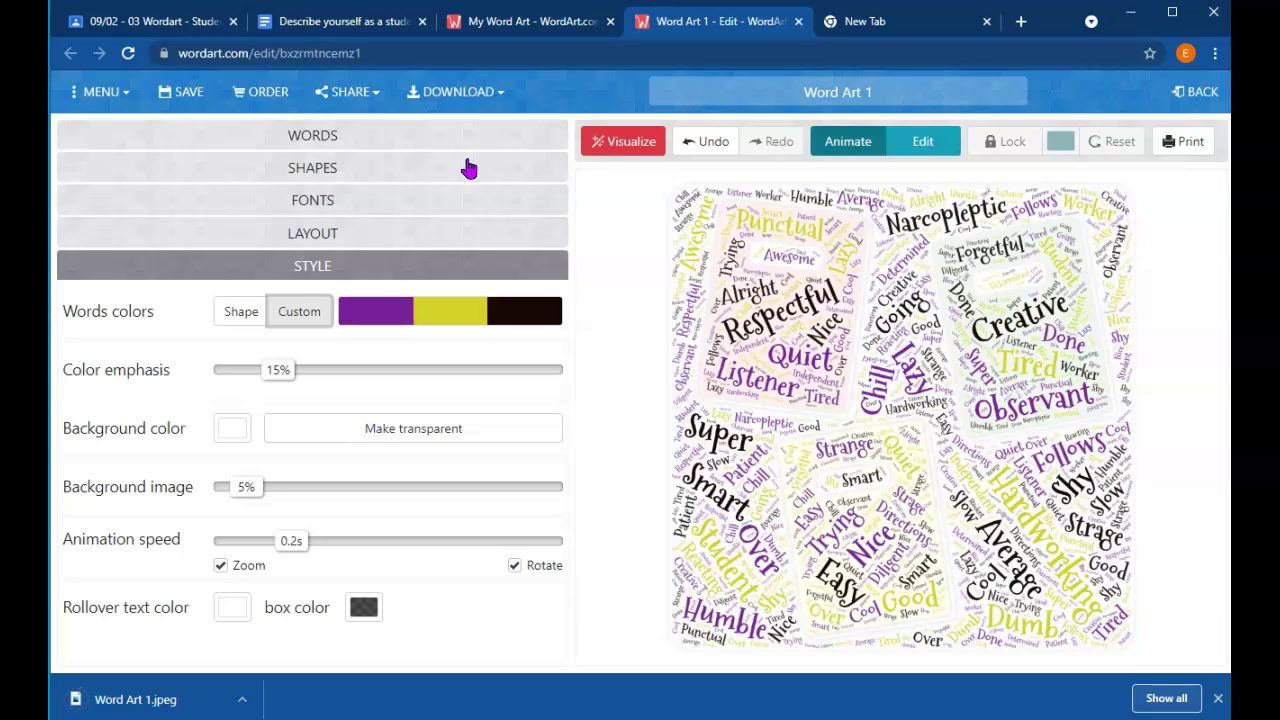
- Attach Word Art 1.jpeg from Downloads to the 09/02 - 03 Wordart - Student assignment
click(200, 22)
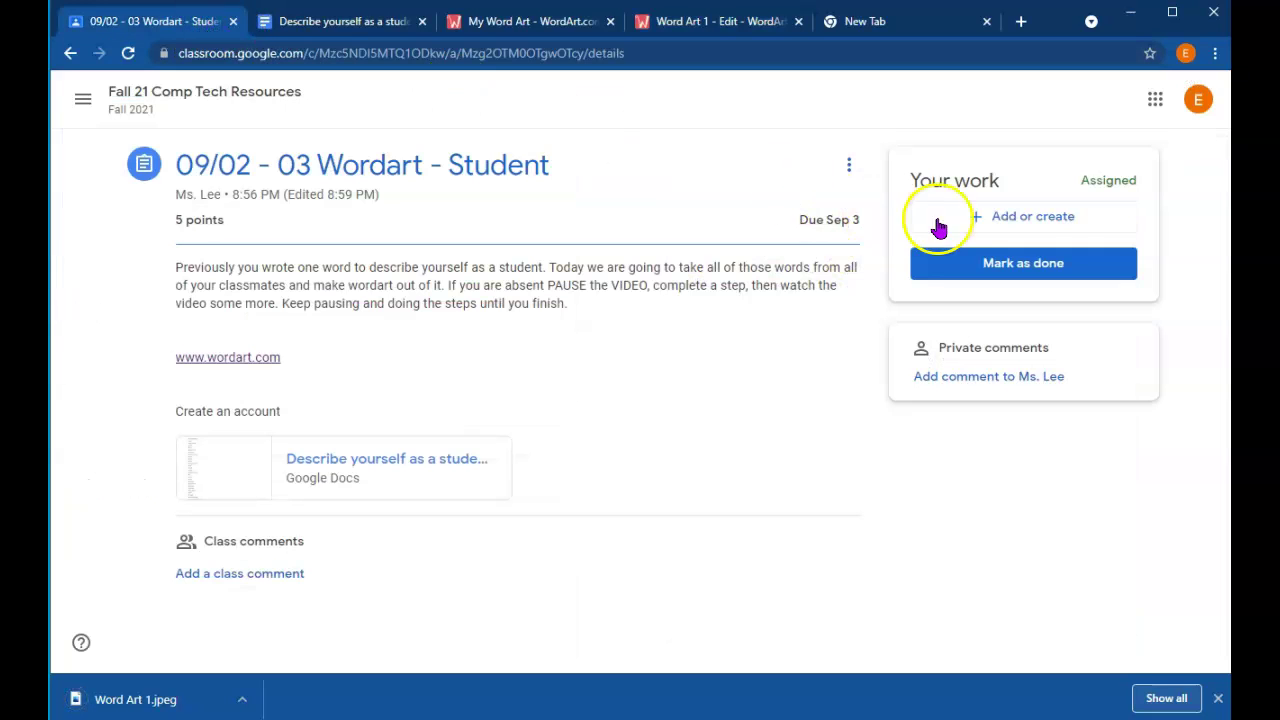
click(1027, 217)
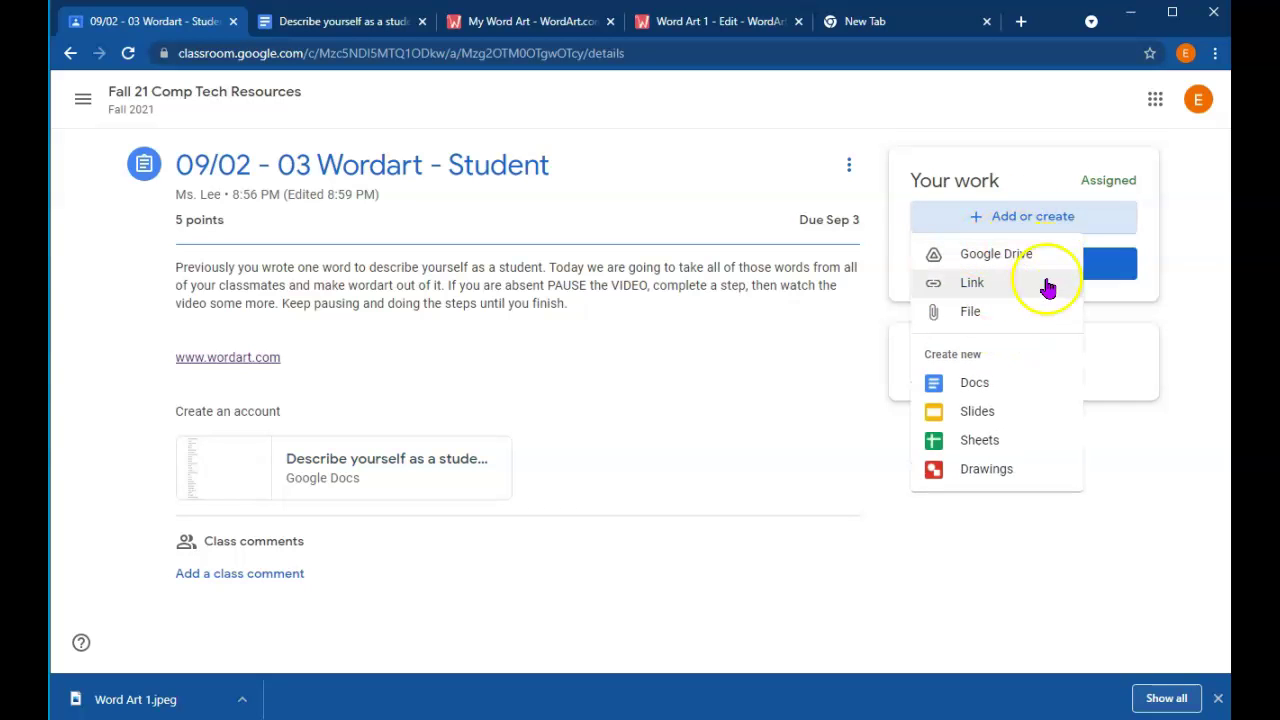
click(955, 316)
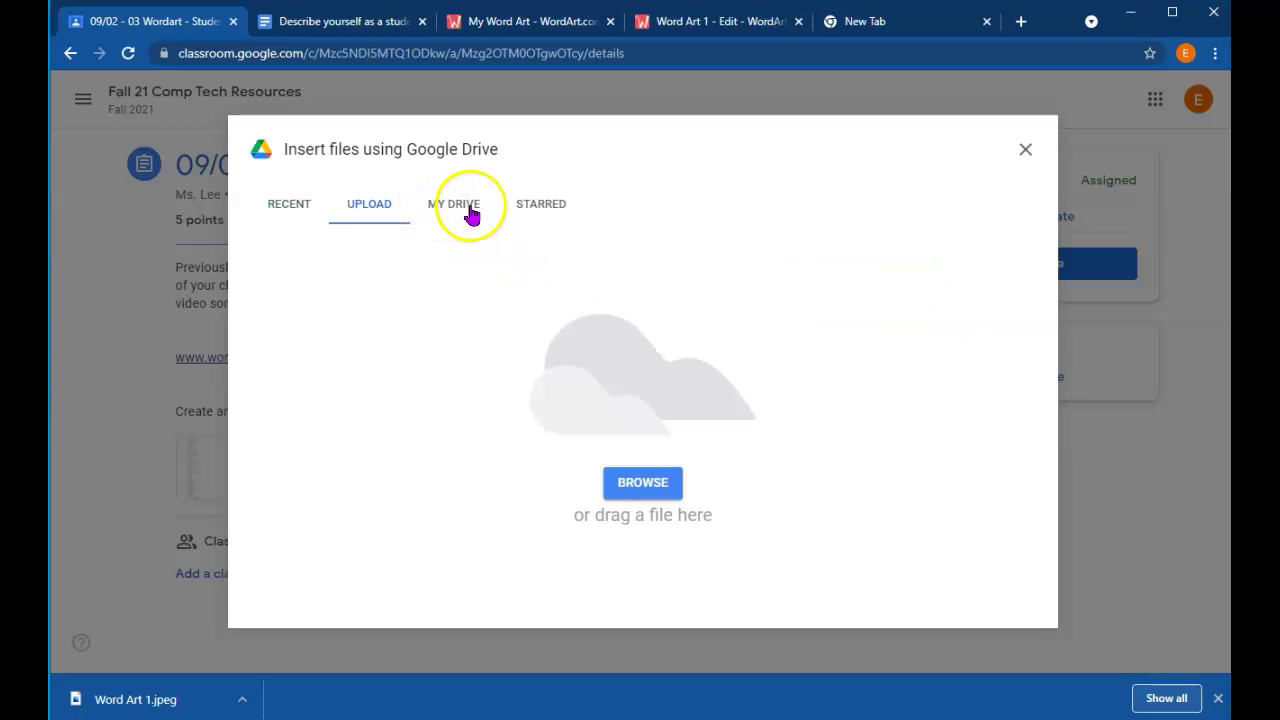
click(642, 481)
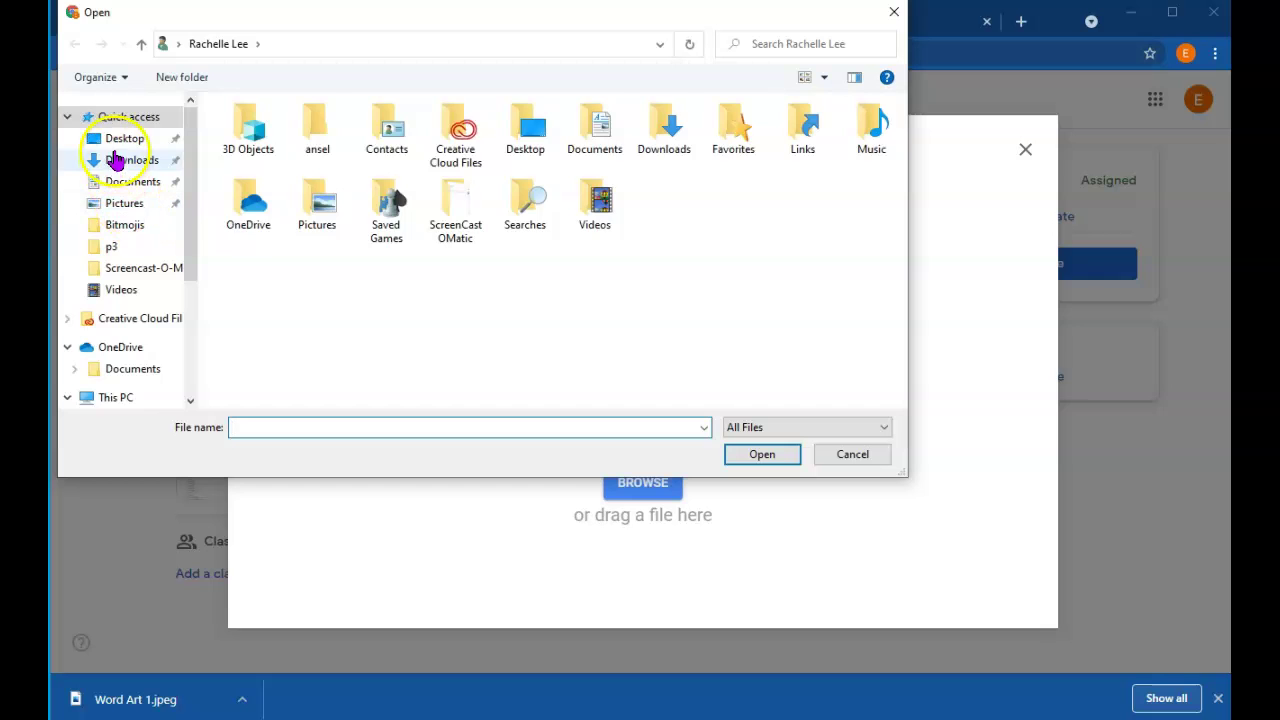
click(116, 162)
click(240, 158)
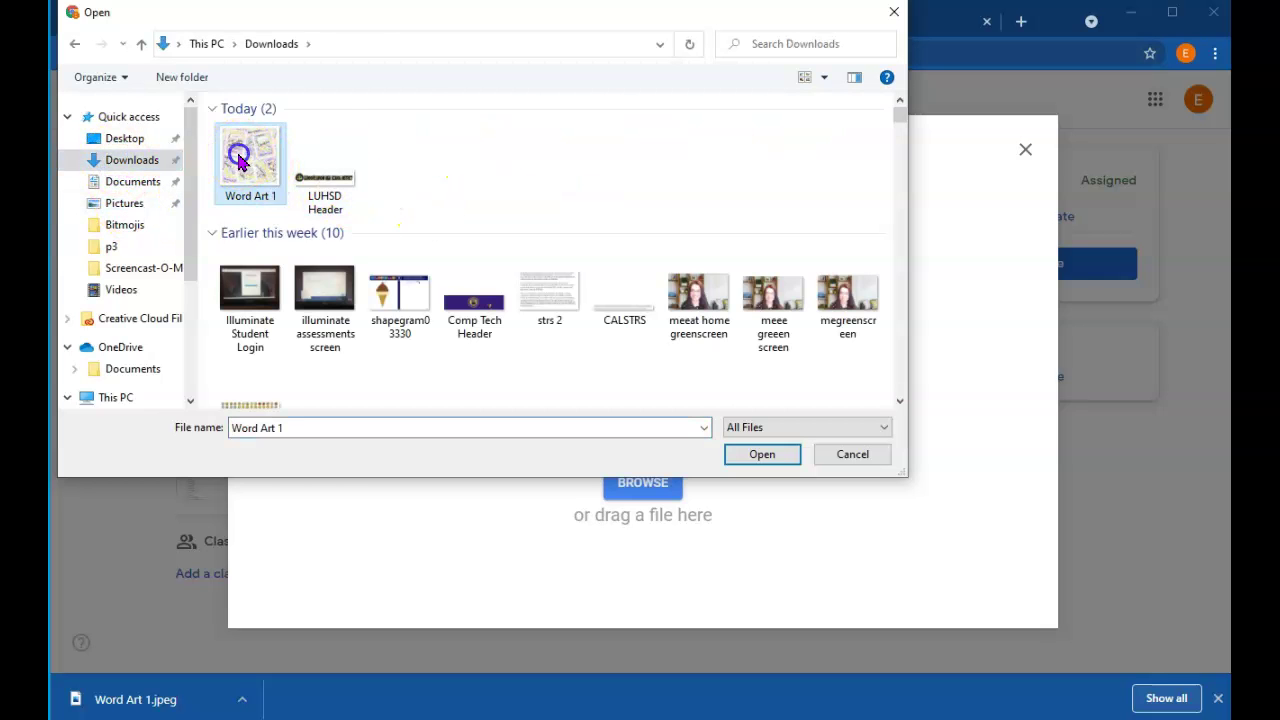
double_click(240, 158)
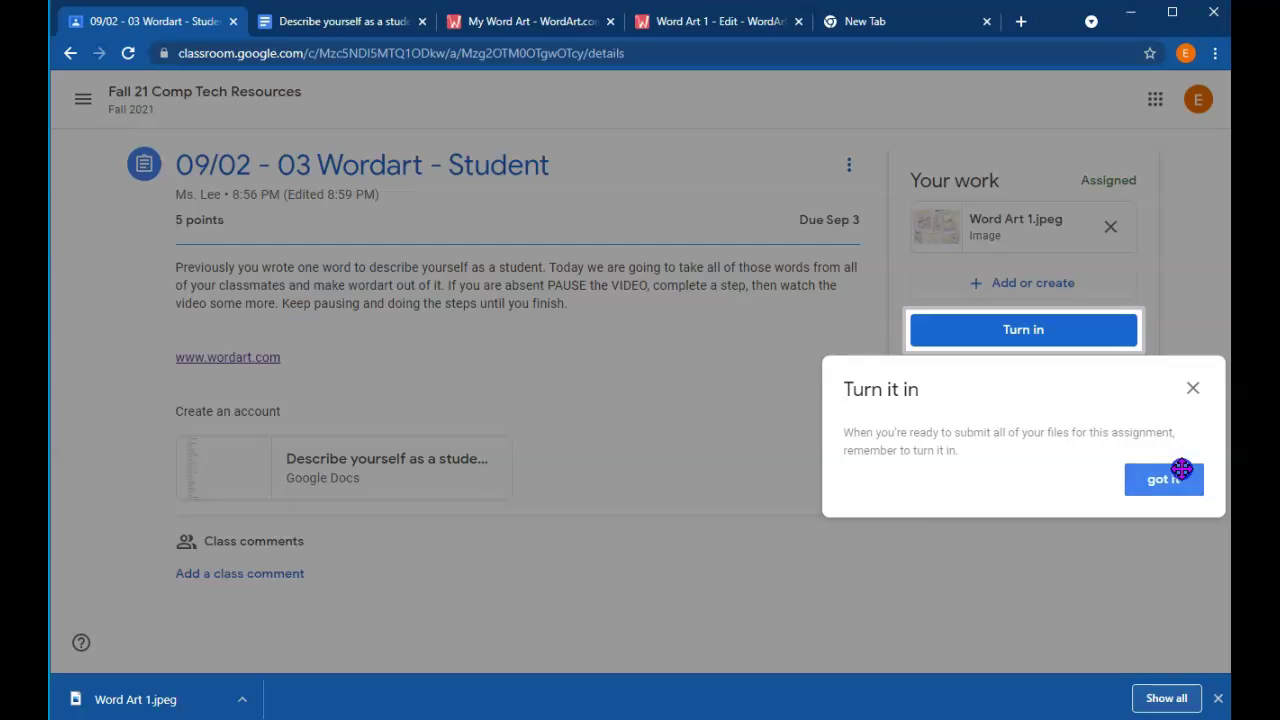
- Dismiss the tip, then turn in the assignment and confirm
click(1181, 476)
click(1060, 333)
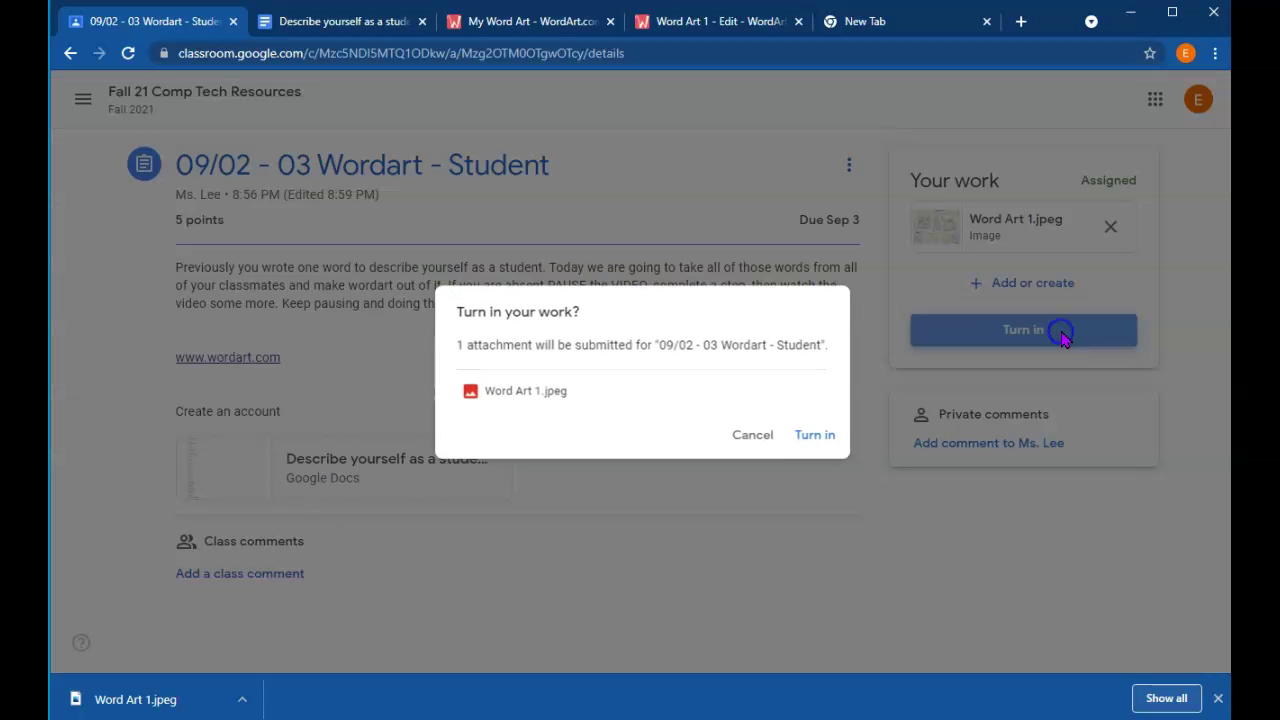
click(821, 448)
- Back in the WordArt editor, retitle the project from Word Art 1 to 'Last Student' and save
click(697, 30)
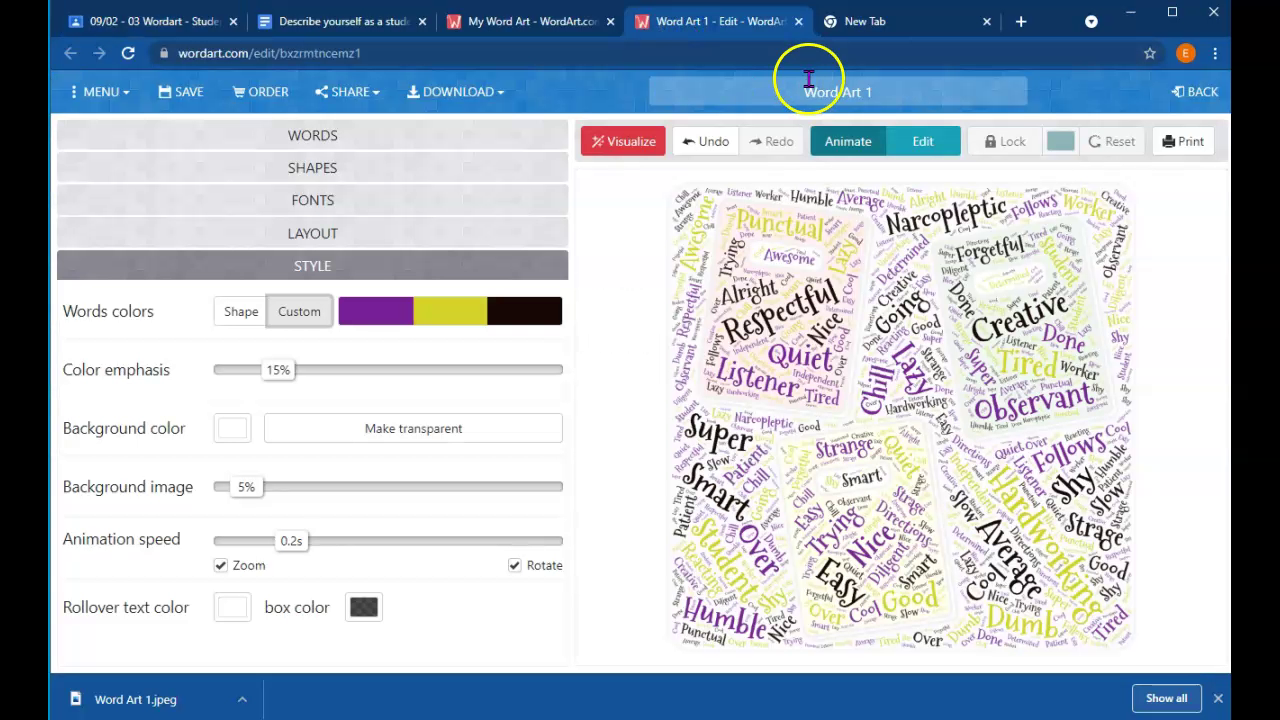
click(816, 92)
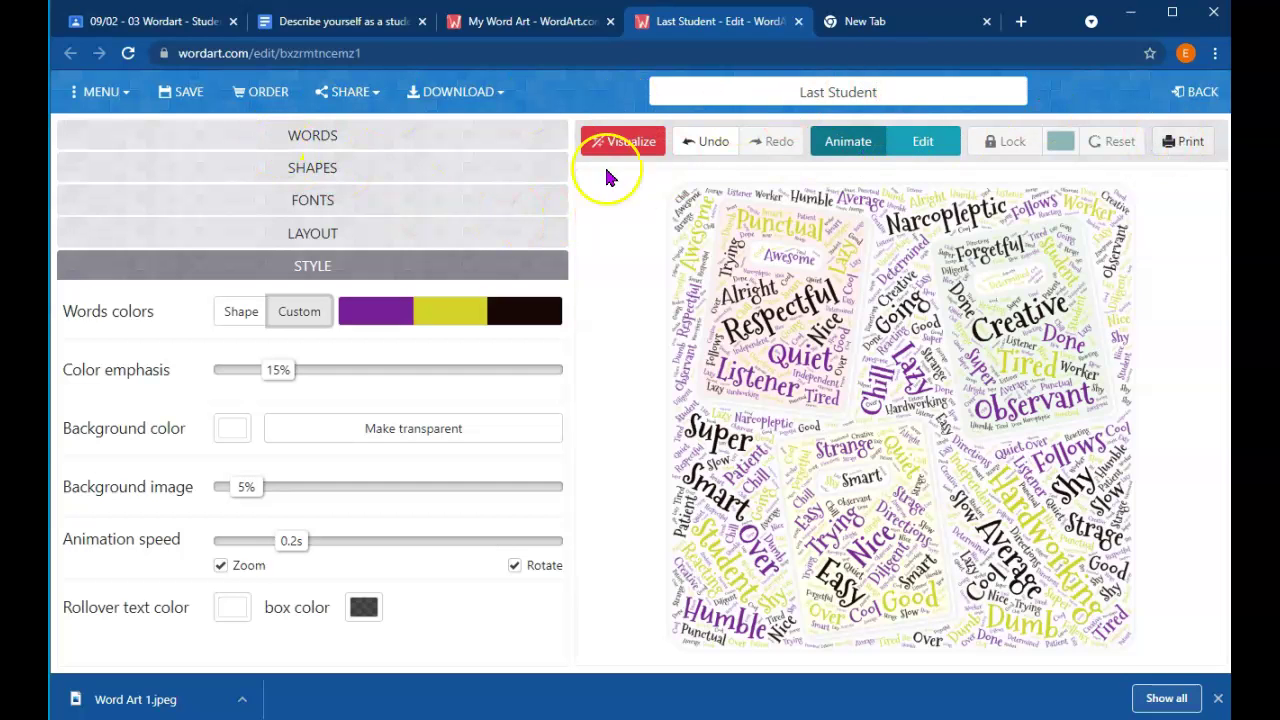
click(199, 105)
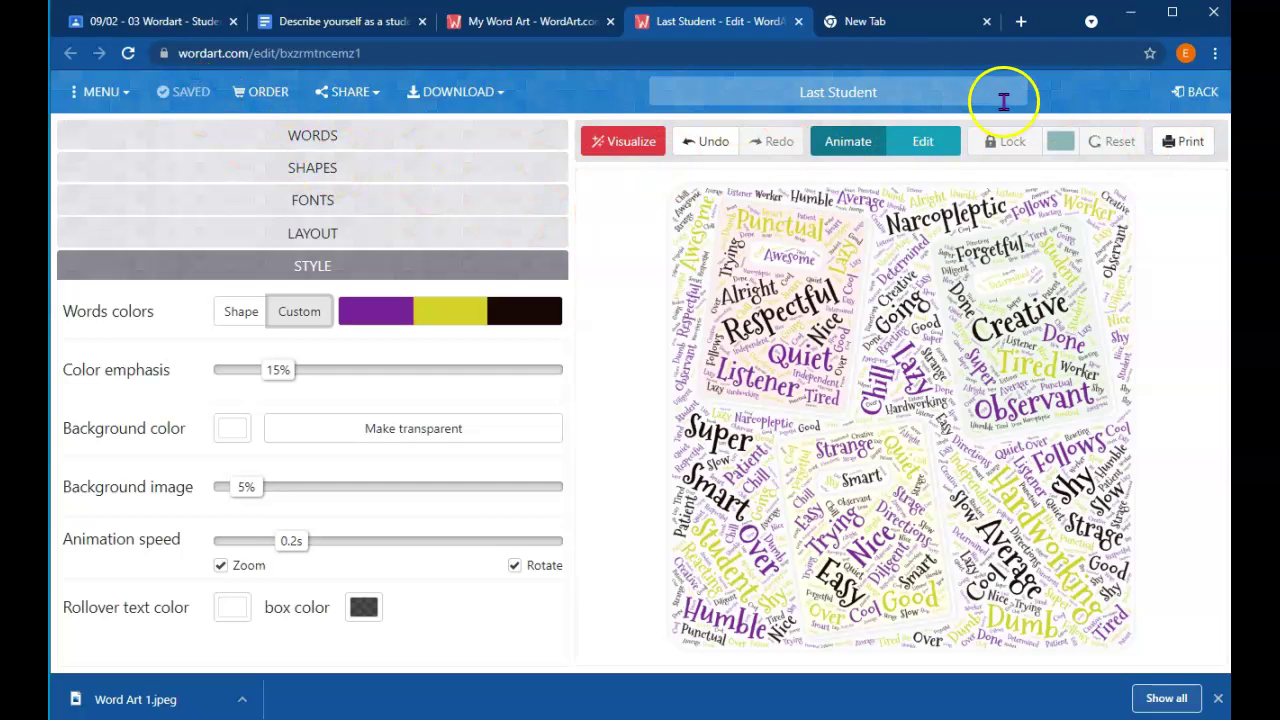